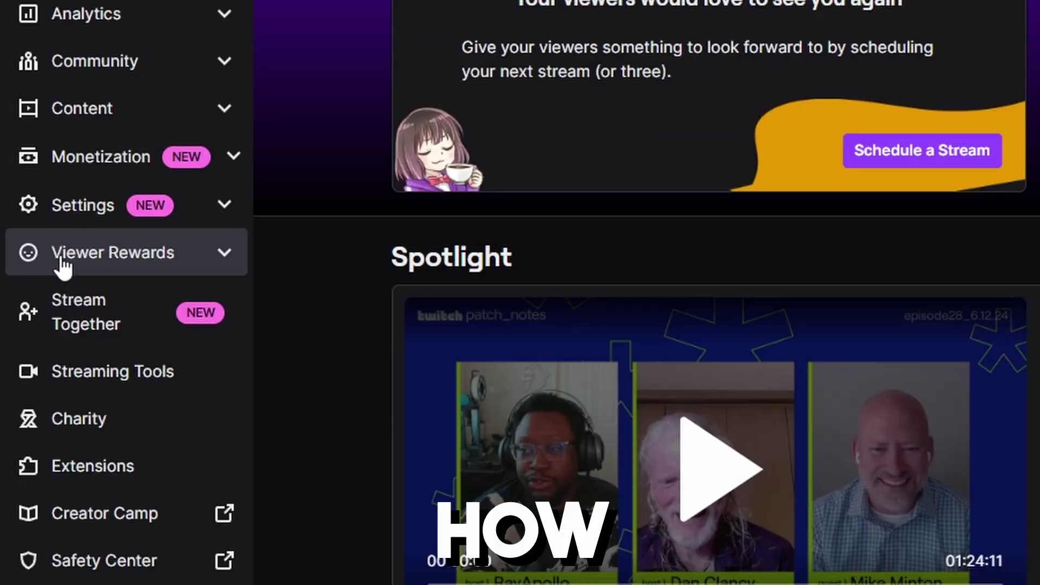
Preview the Viewer Rewards menu and nudge a challenge background colour toward green
left_click(67, 265)
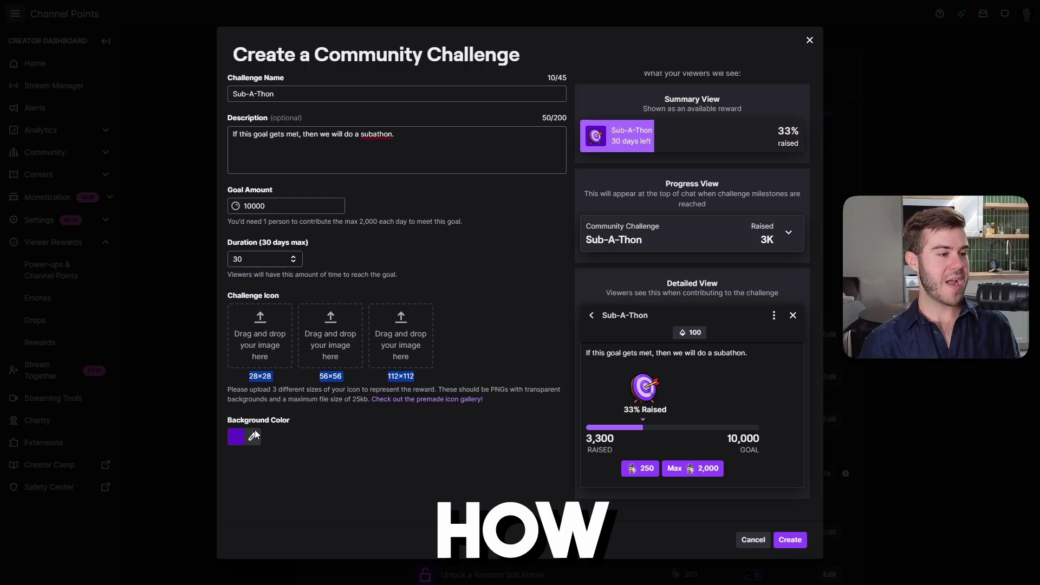
left_click(236, 436)
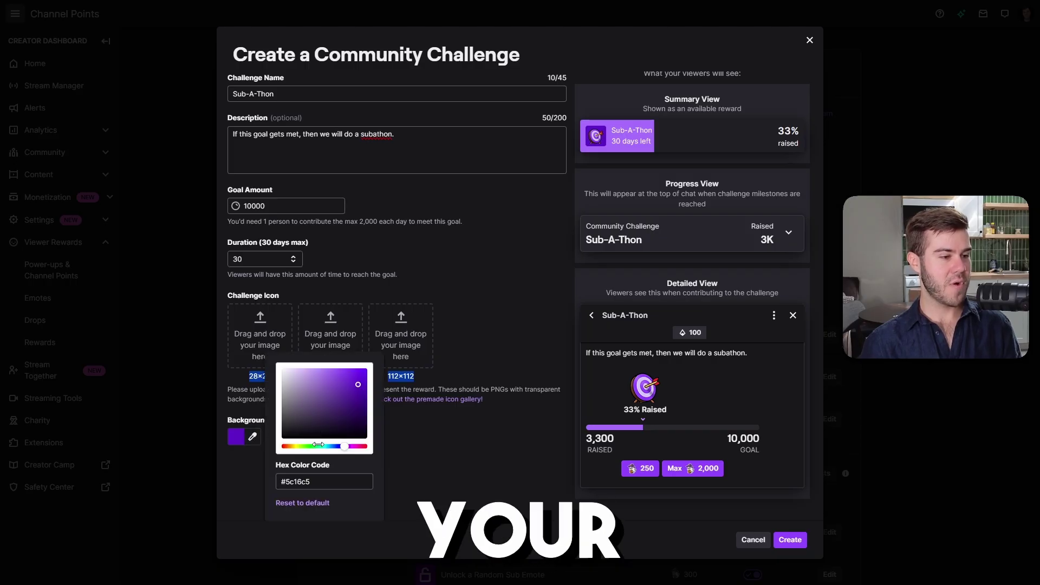
left_click_drag(316, 444, 310, 445)
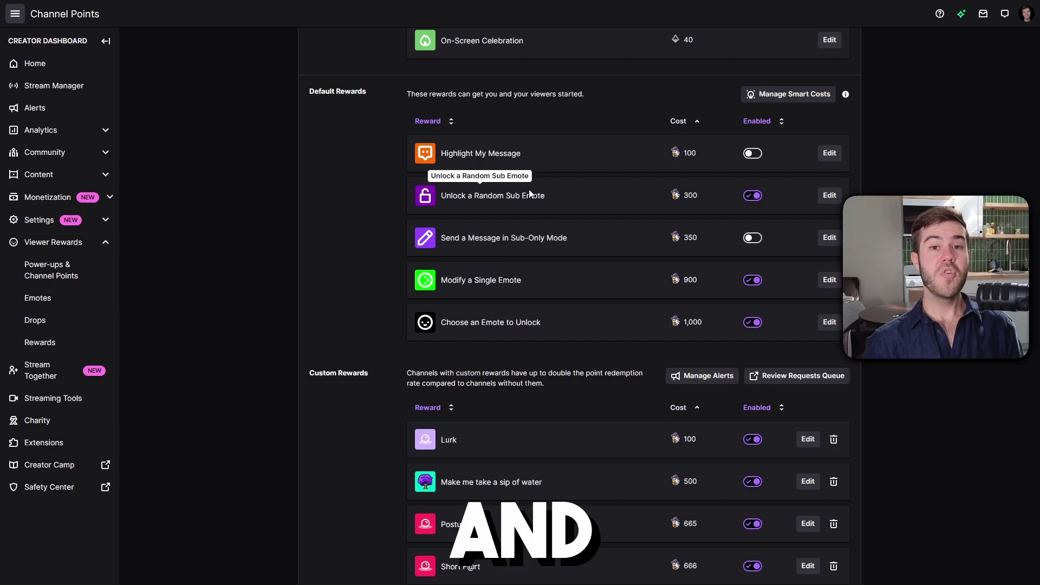
scroll(454, 203, "down", 5)
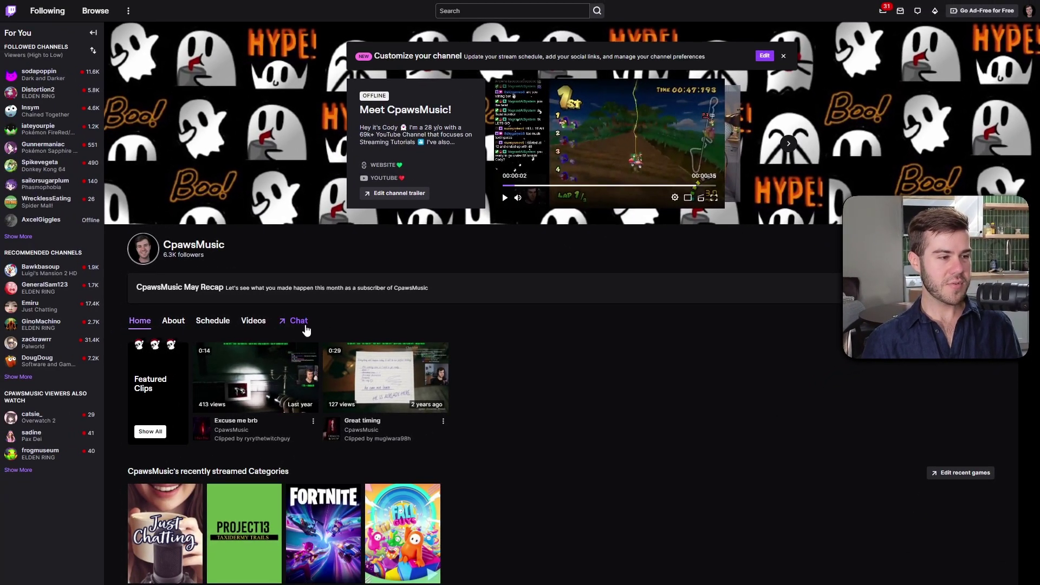
Open the channel's chat and scroll through the Power-ups & Rewards panel from the points balance
left_click(303, 327)
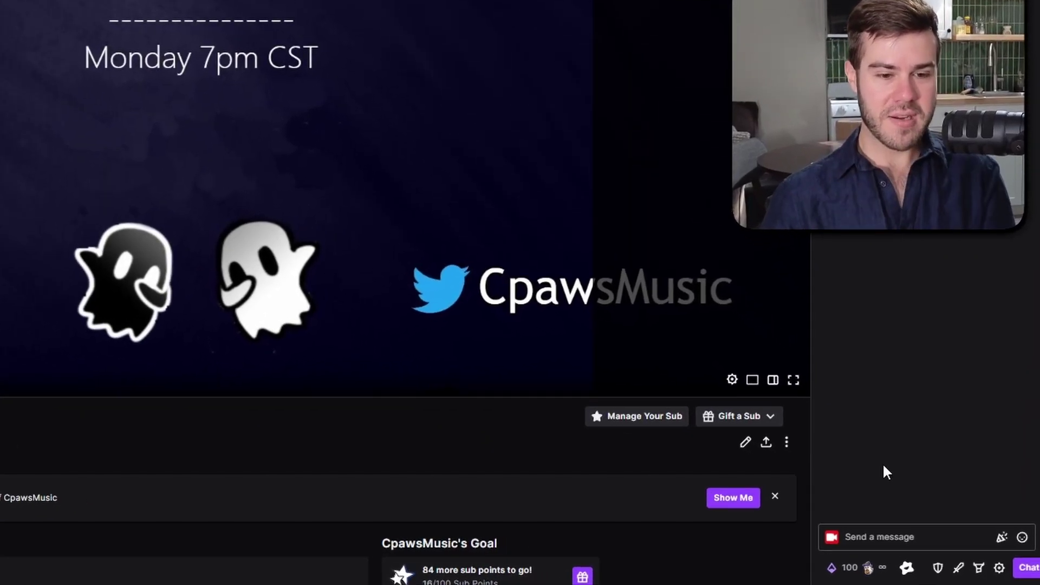
mouse_move(878, 575)
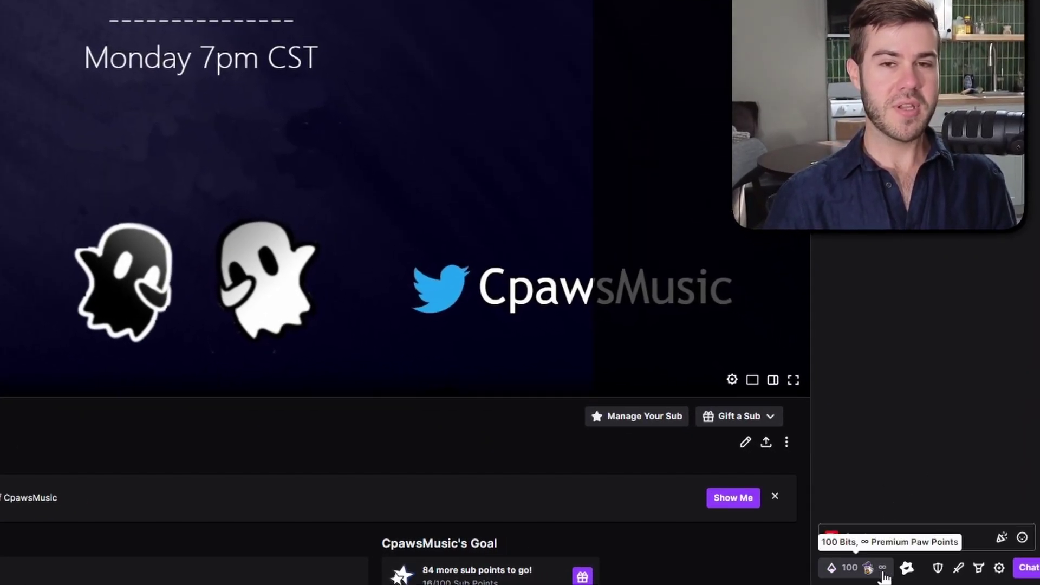
left_click(883, 576)
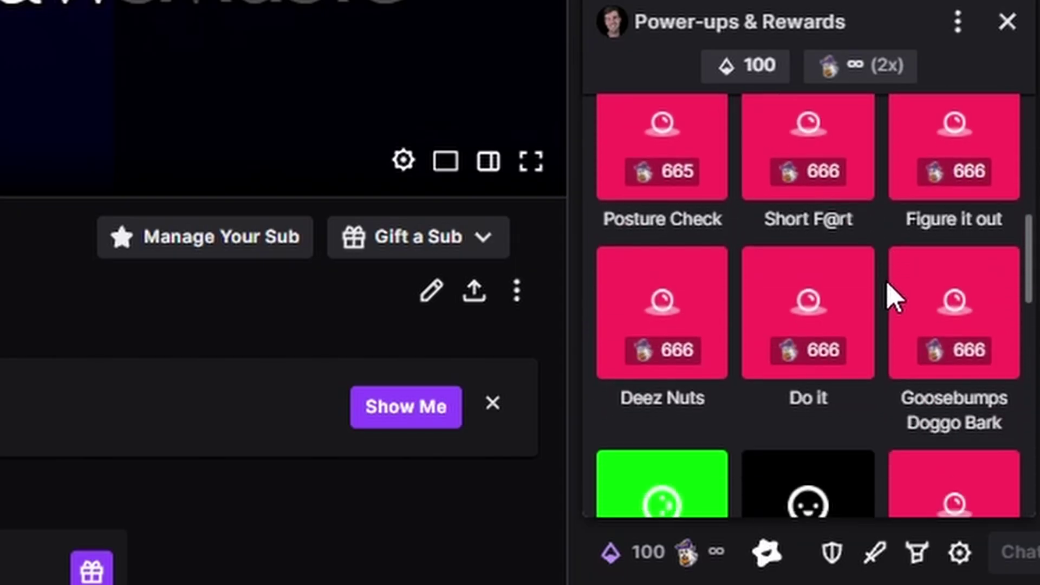
scroll(796, 289, "down", 10)
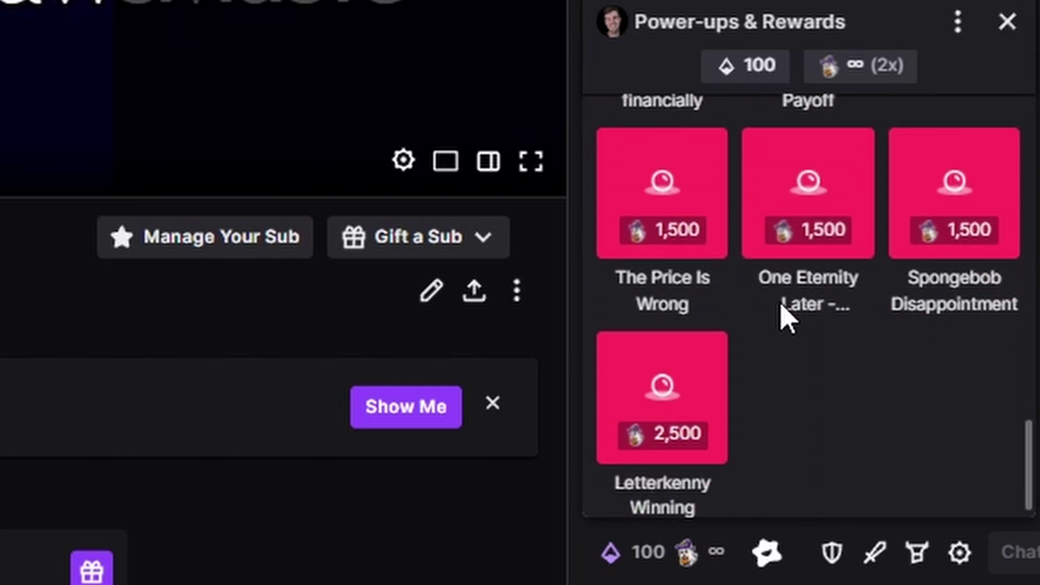
scroll(829, 349, "up", 10)
scroll(785, 352, "up", 4)
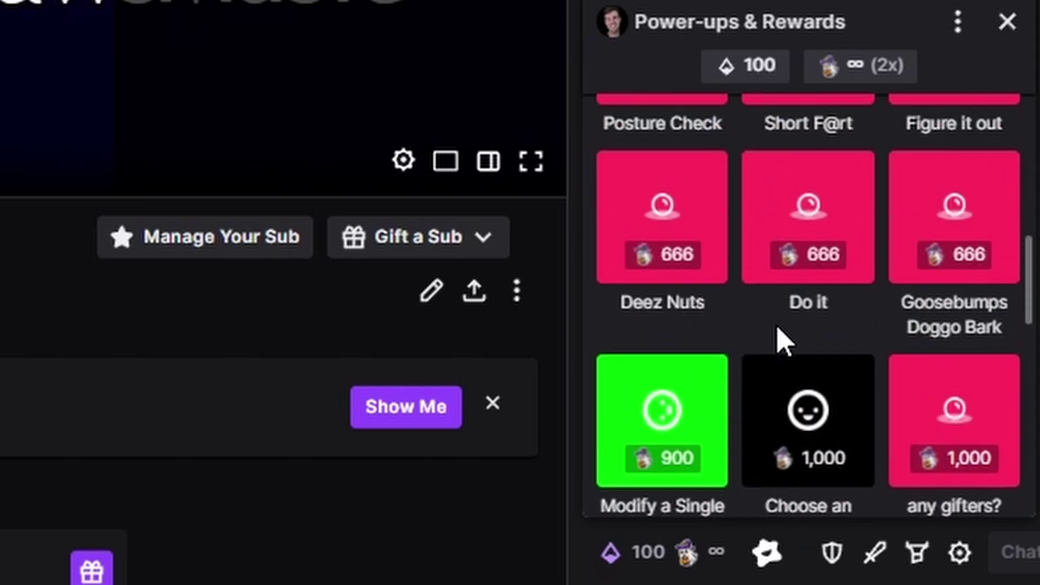
scroll(782, 342, "up", 5)
scroll(900, 367, "up", 1)
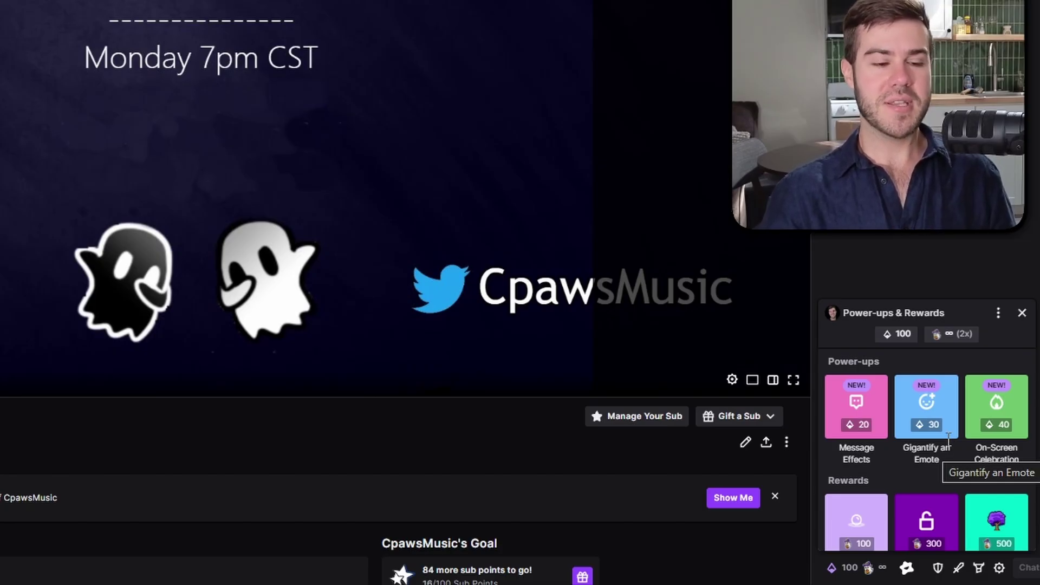
Close the Power-ups & Rewards popover and go to the Creator Dashboard via the avatar menu
left_click(685, 450)
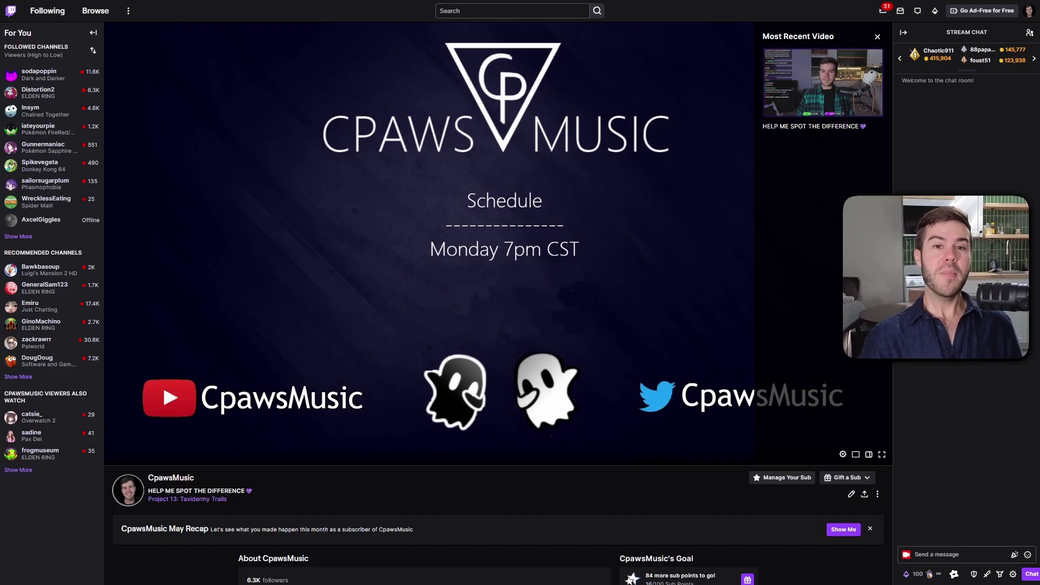
left_click(1029, 12)
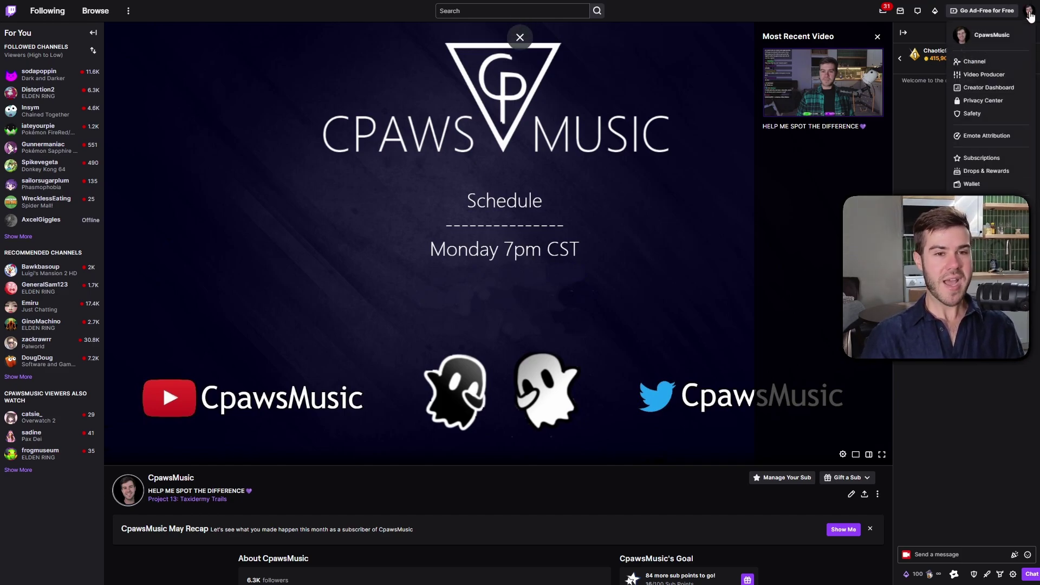
left_click(980, 86)
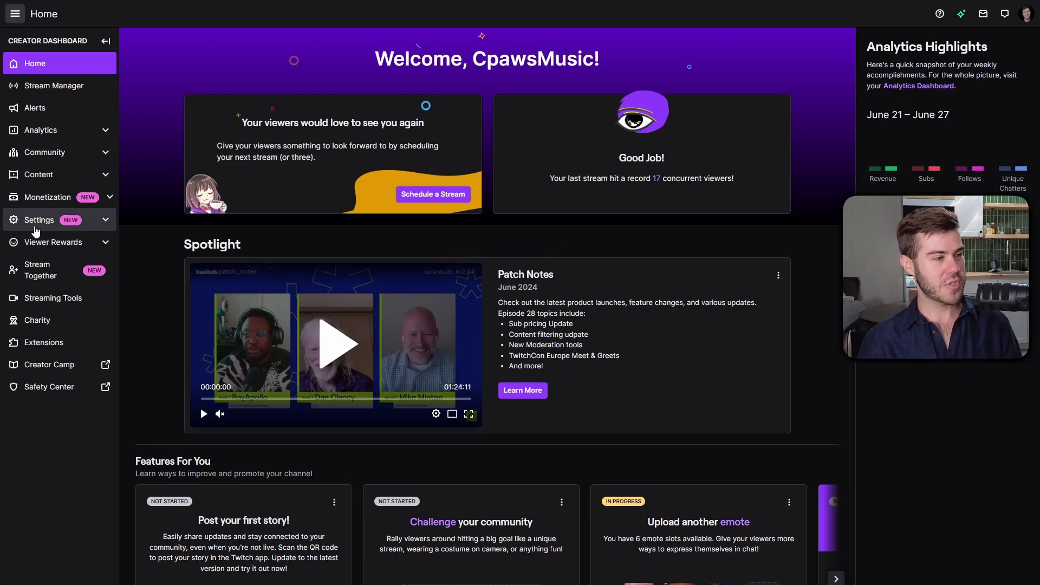
Expand Viewer Rewards in the sidebar and open Power-ups & Channel Points
left_click(57, 243)
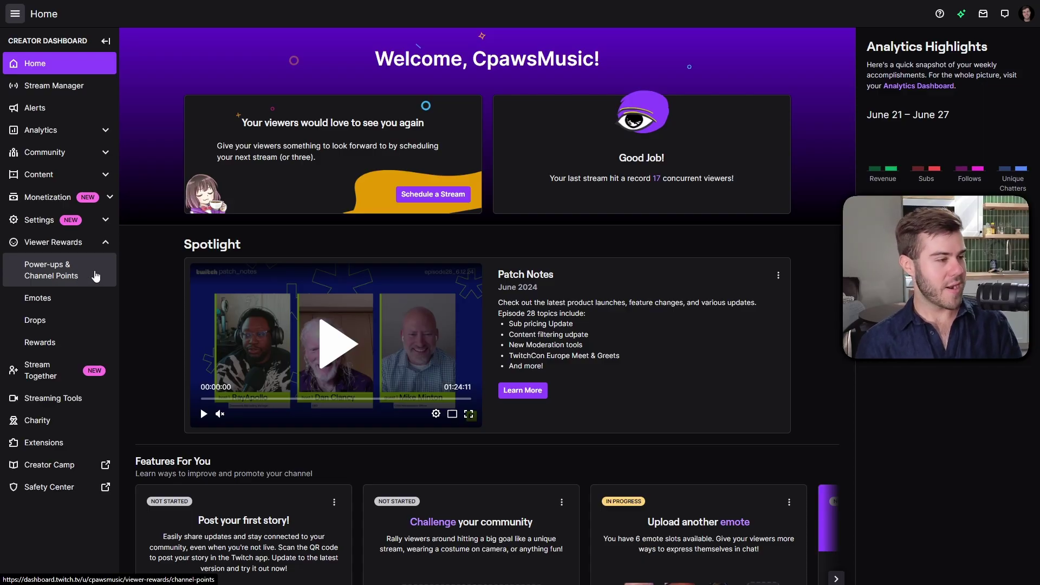
left_click(83, 273)
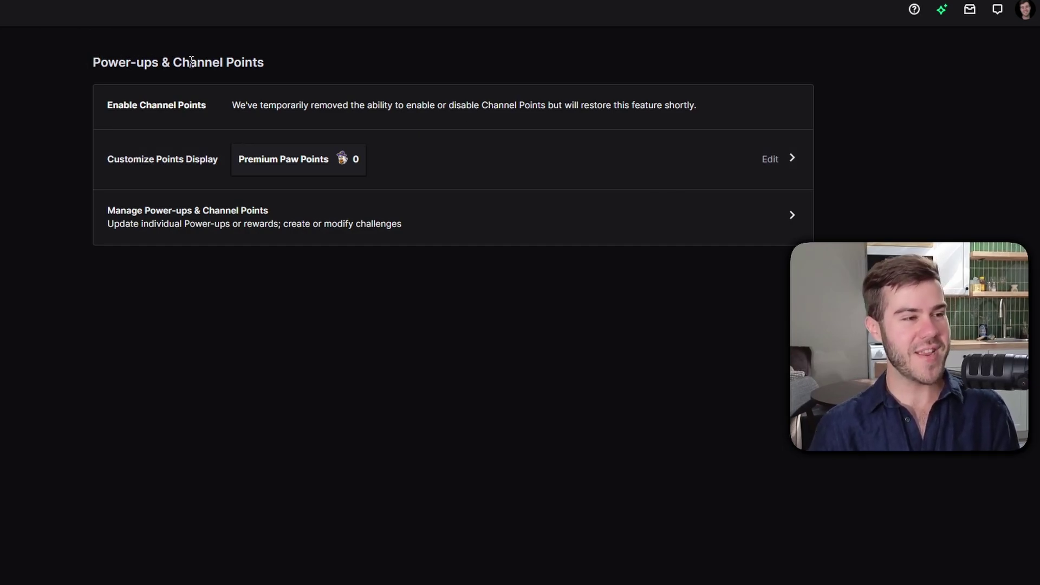
Highlight the notice that enabling Channel Points is temporarily removed, then clear the highlight
left_click_drag(232, 105, 402, 102)
left_click_drag(484, 101, 562, 107)
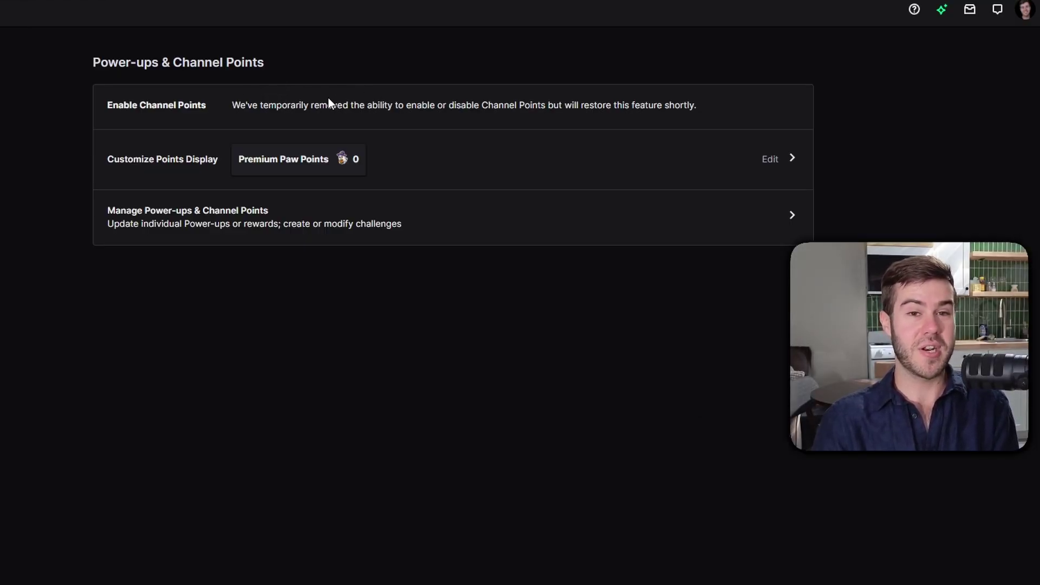
left_click_drag(130, 105, 700, 109)
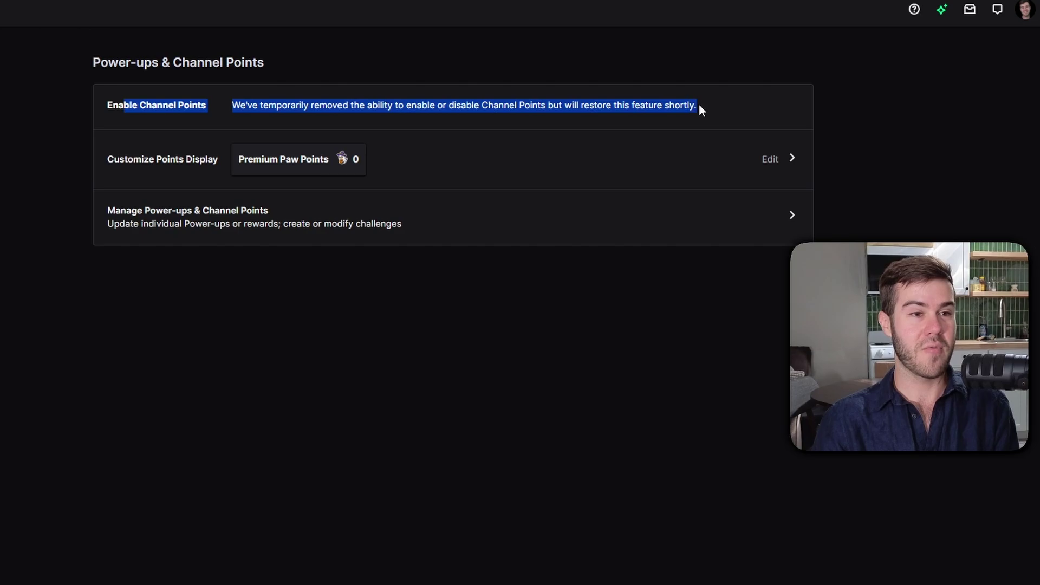
left_click(440, 102)
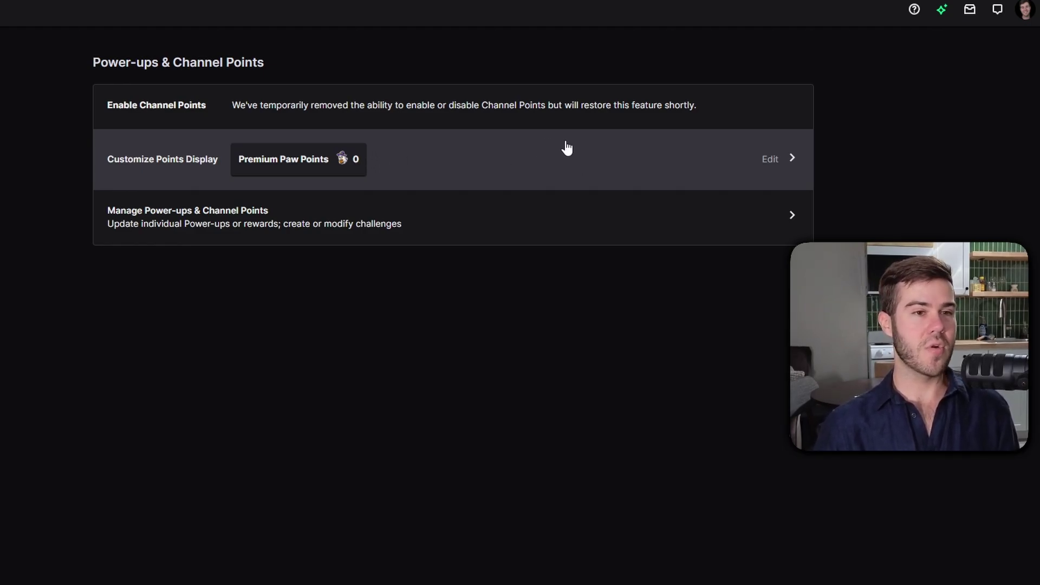
Open Customize Points Display and point out the Premium Paw Points name and 28×28, 56×56 icon sizes
left_click(495, 157)
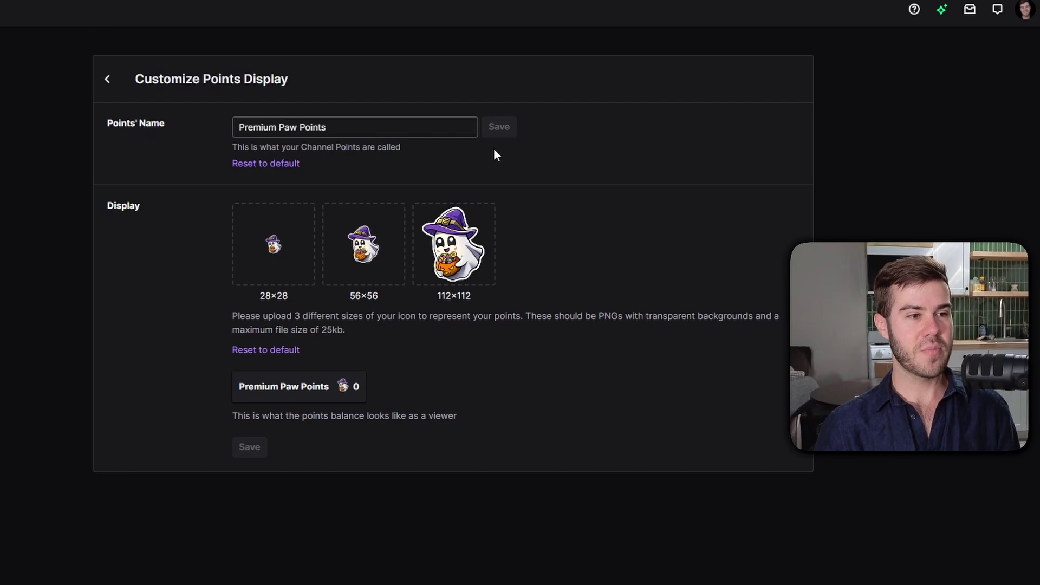
left_click_drag(399, 126, 258, 119)
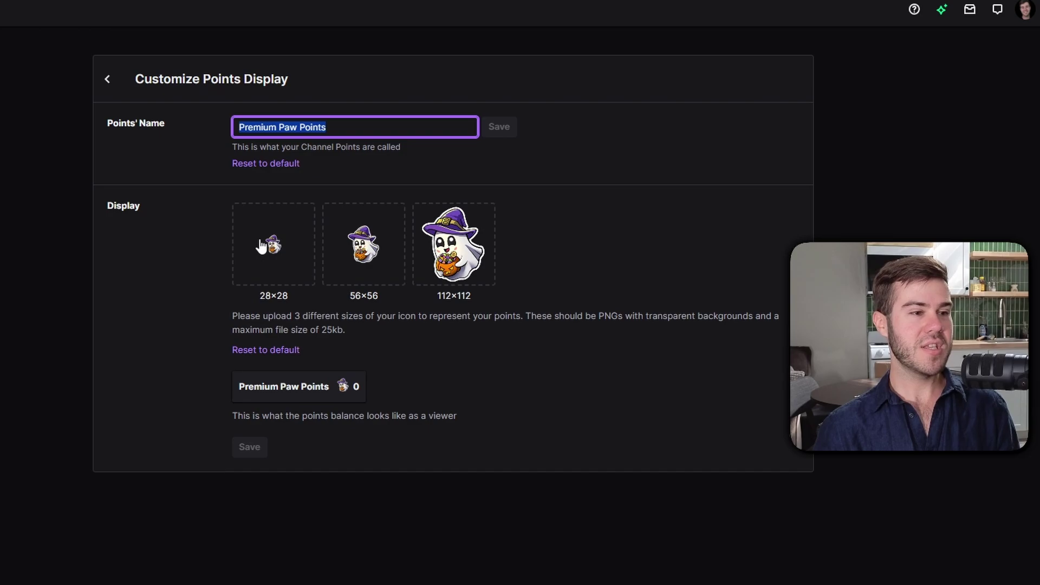
left_click(266, 298)
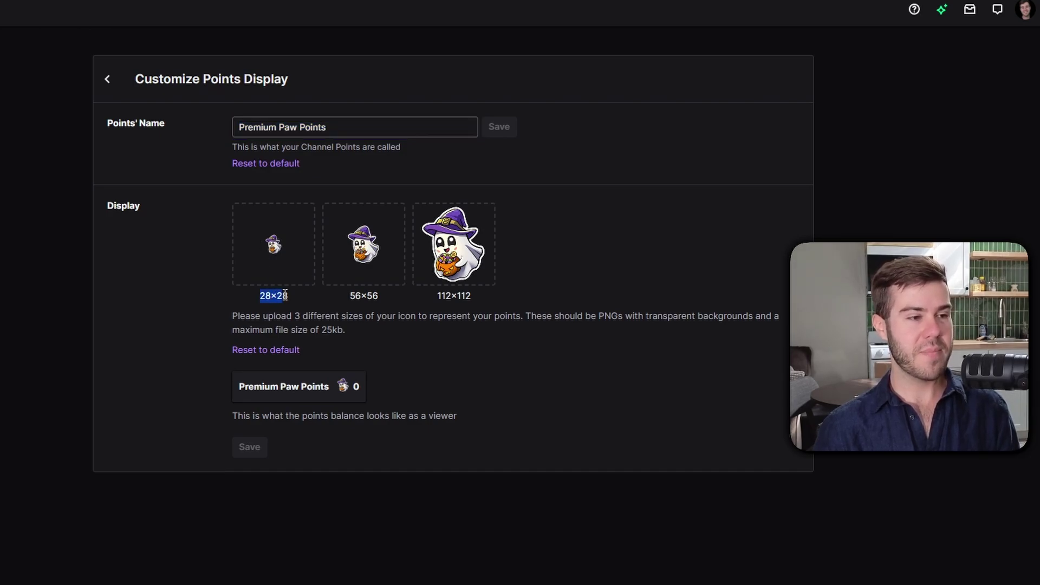
left_click_drag(345, 300, 389, 297)
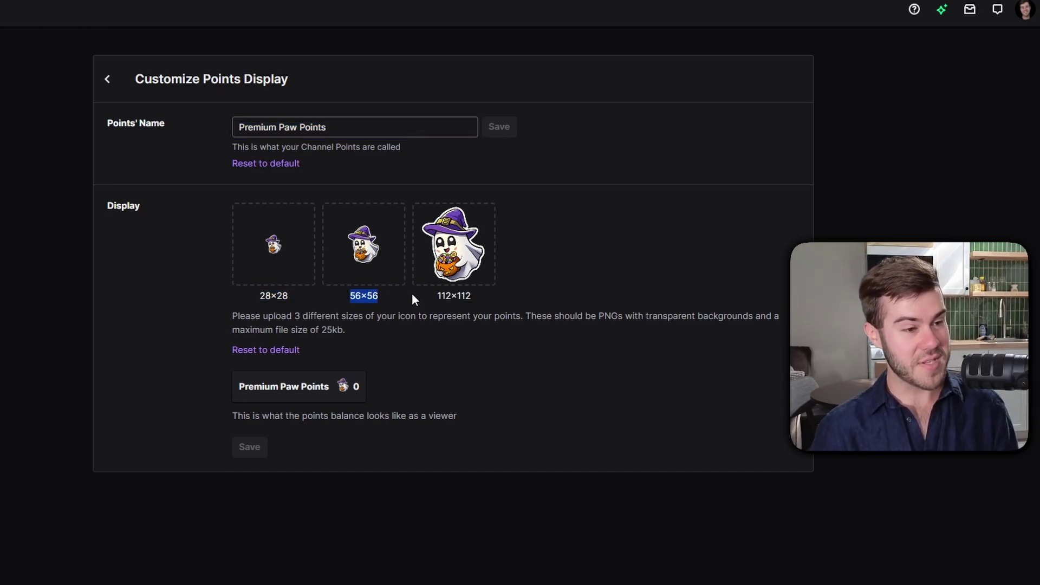
left_click(438, 300)
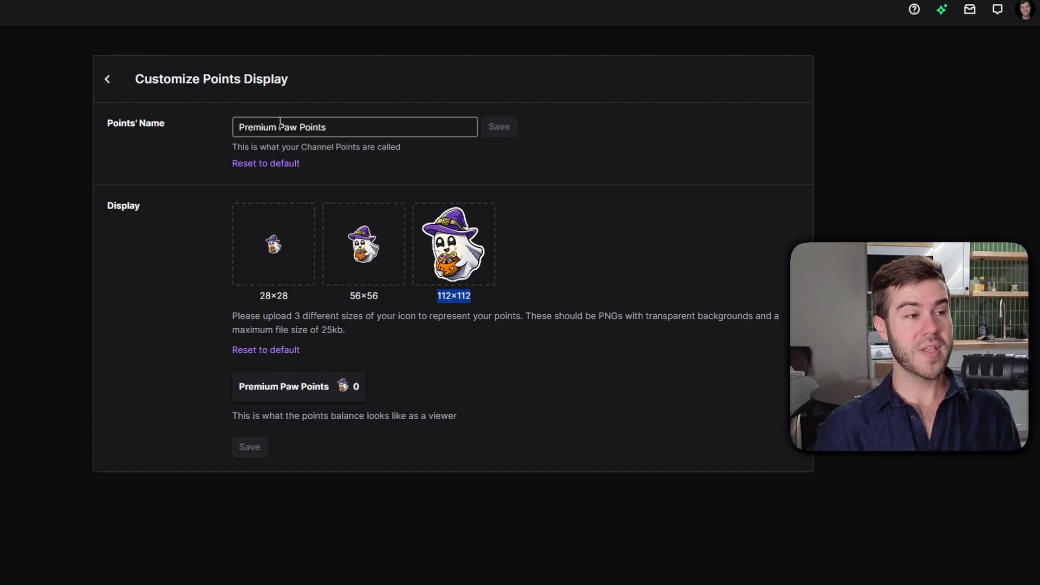
Go back, open Manage Power-ups & Channel Points, and start a new Community Challenge
left_click(109, 80)
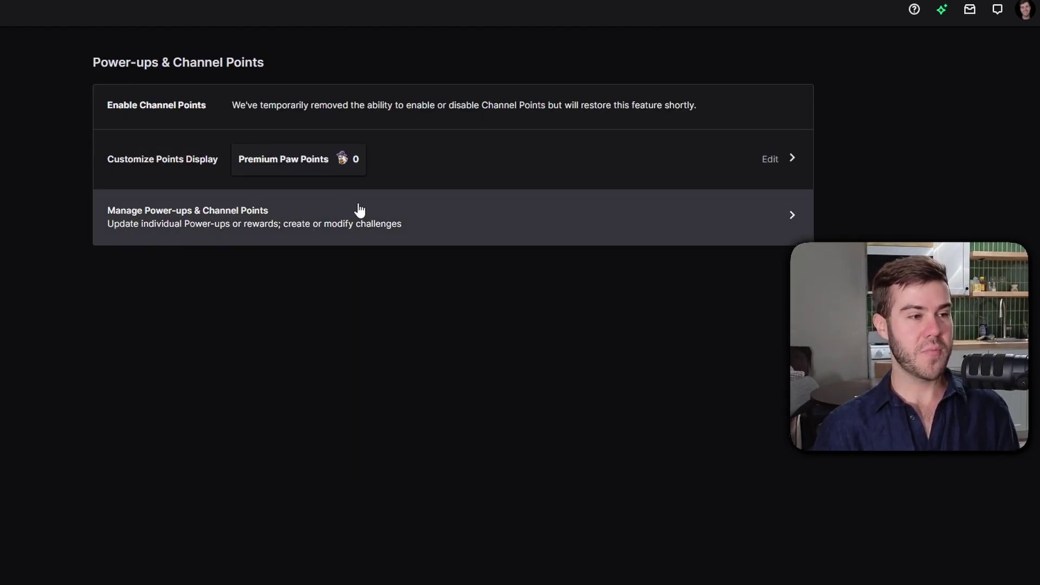
left_click(454, 215)
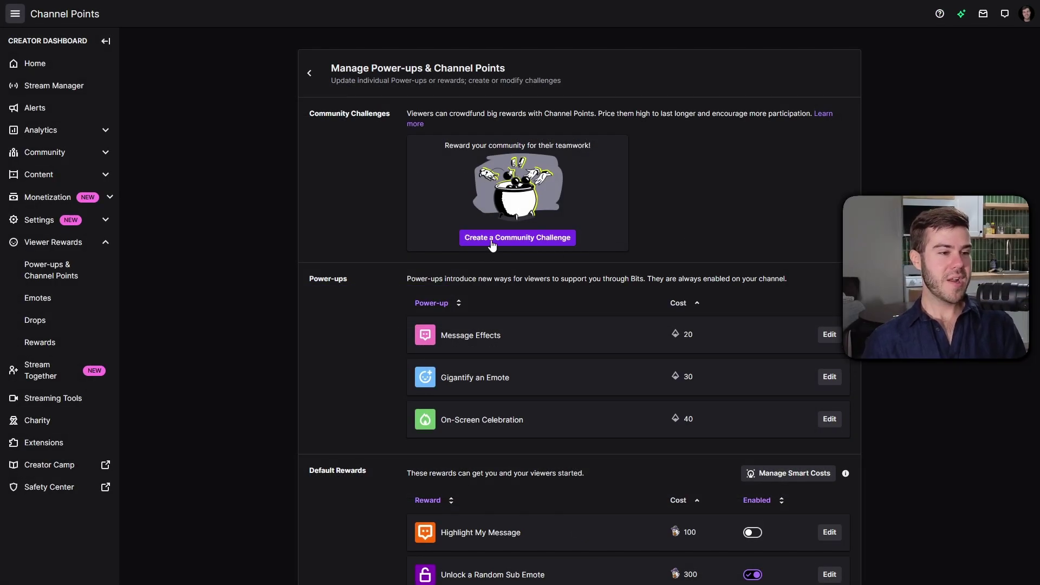
left_click(497, 241)
Name the challenge 'Sub-A-Thon' with description 'If this goal gets met, then we will do a subathon.'
left_click(371, 112)
type("Sub-A-Thon")
left_click(357, 155)
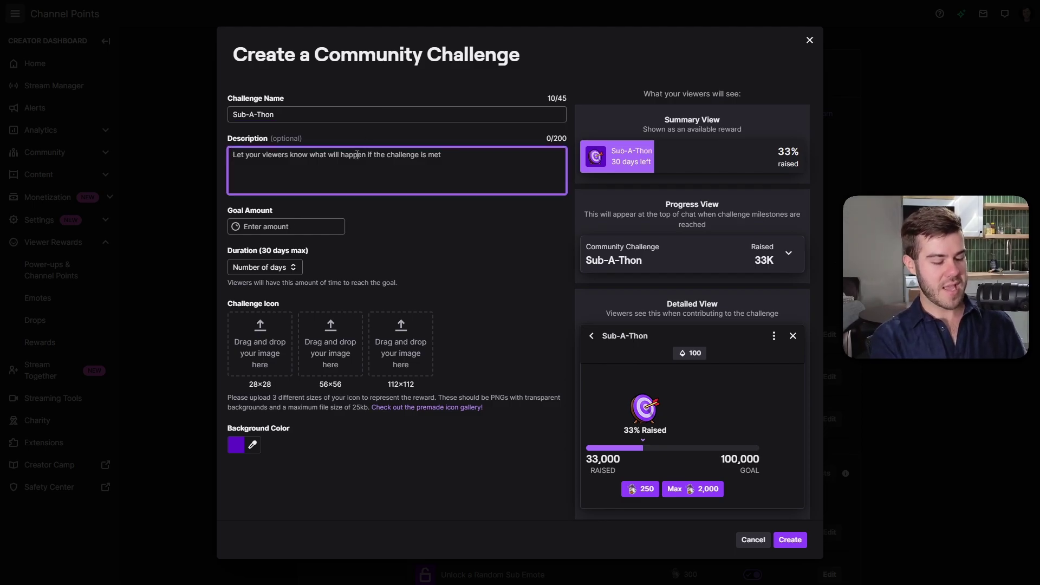
type("If this goal g")
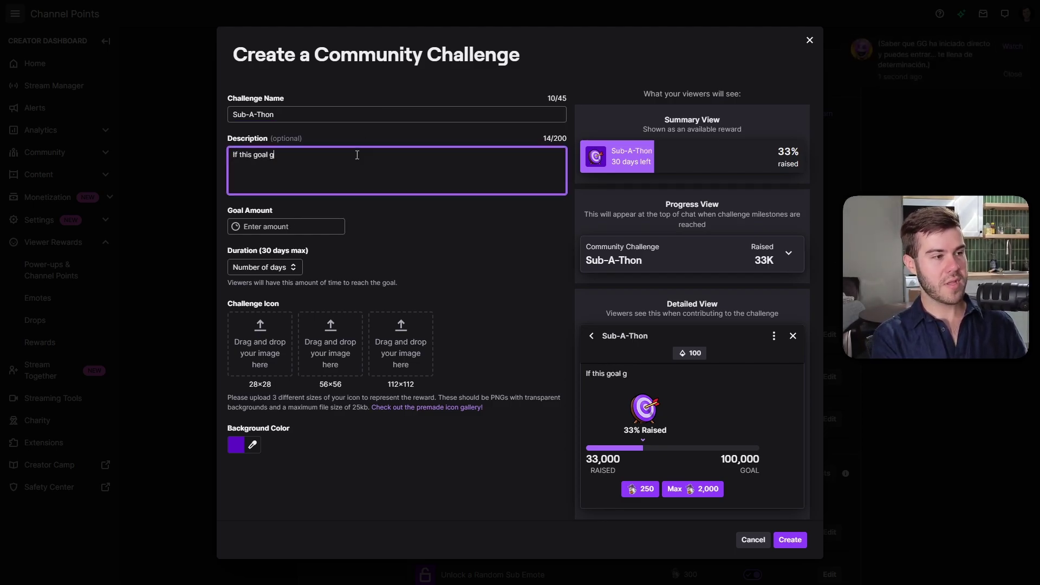
type("ets met, then we ")
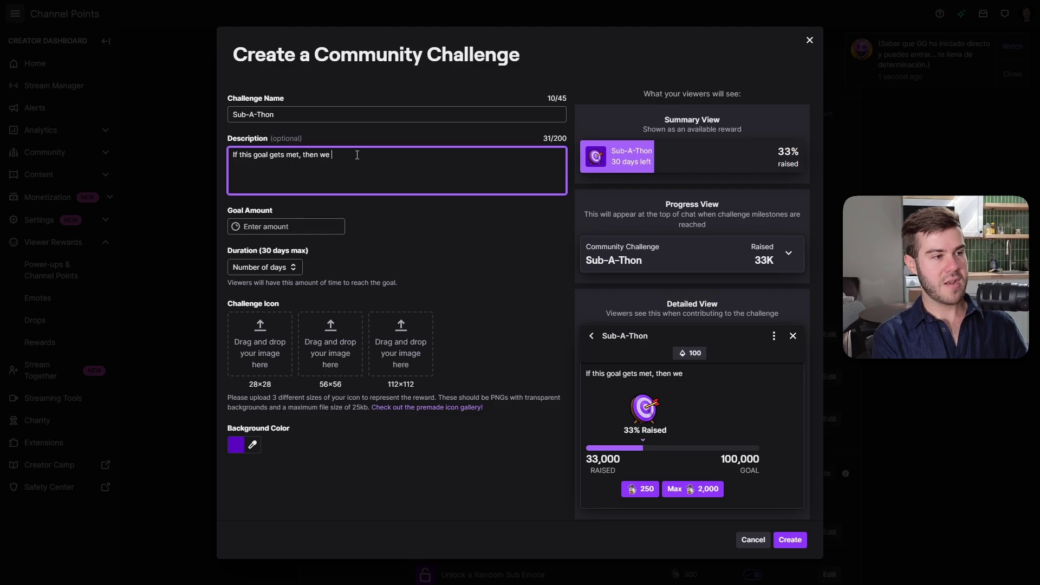
type("will do a subathon.")
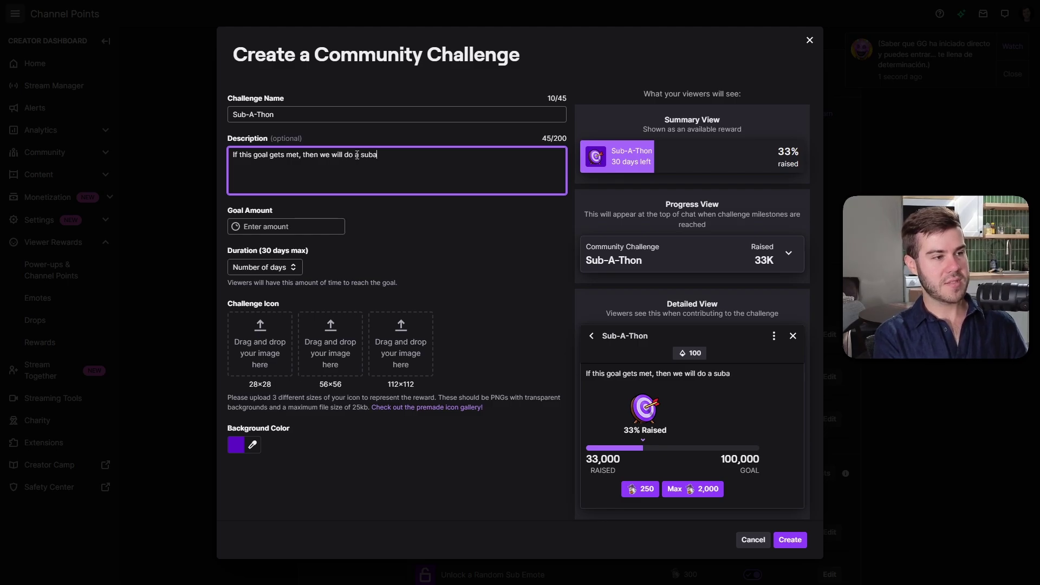
Set the goal amount to 10000, correcting the mistyped 30000
left_click(289, 229)
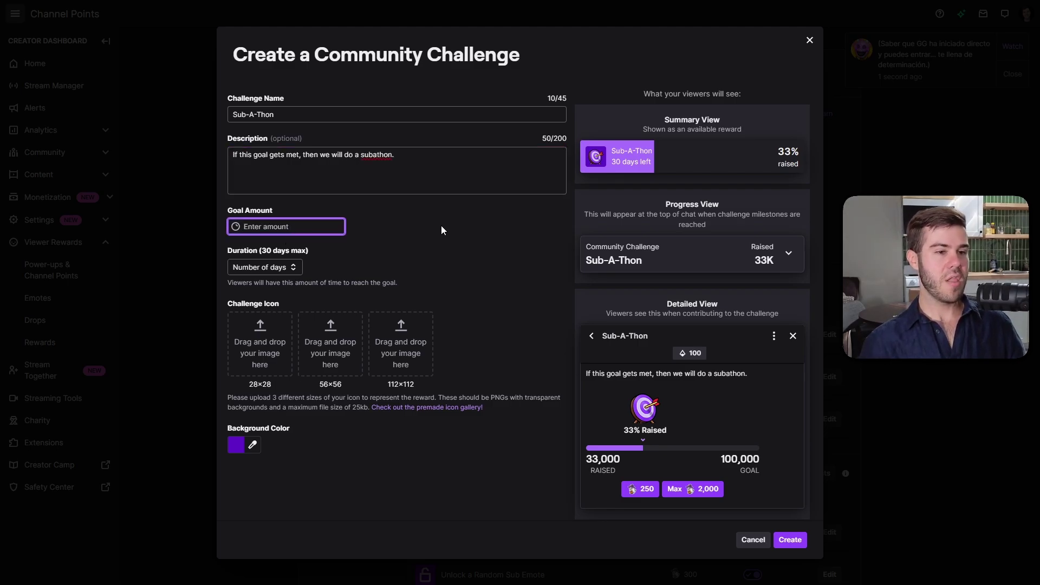
type("30000")
key("BackSpace")
key("BackSpace")
key("BackSpace")
key("BackSpace")
key("BackSpace")
type("10000")
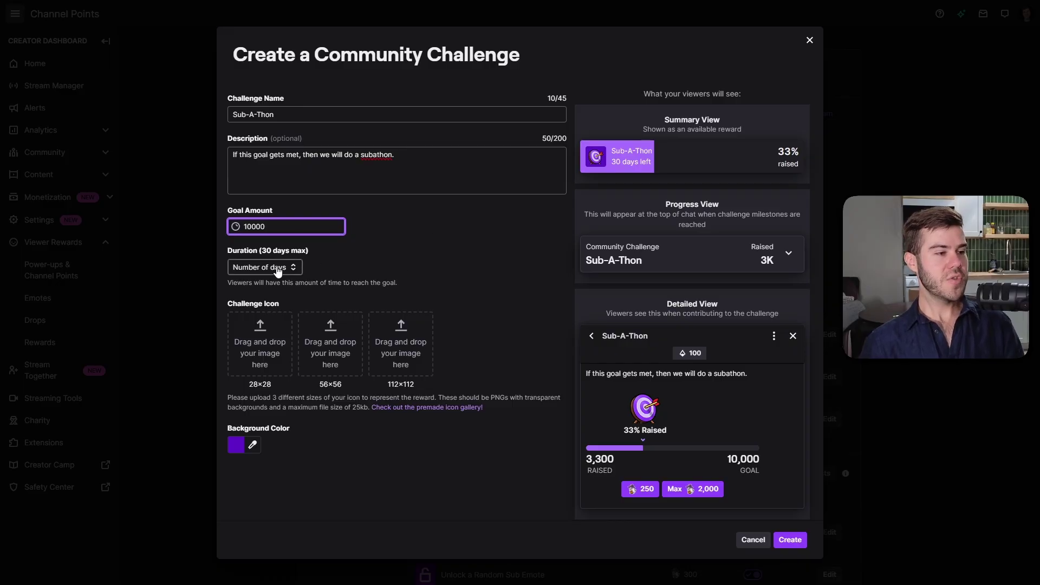
Set a 1-day duration and highlight the contributors-needed and max 2,000 per day hints
left_click(276, 268)
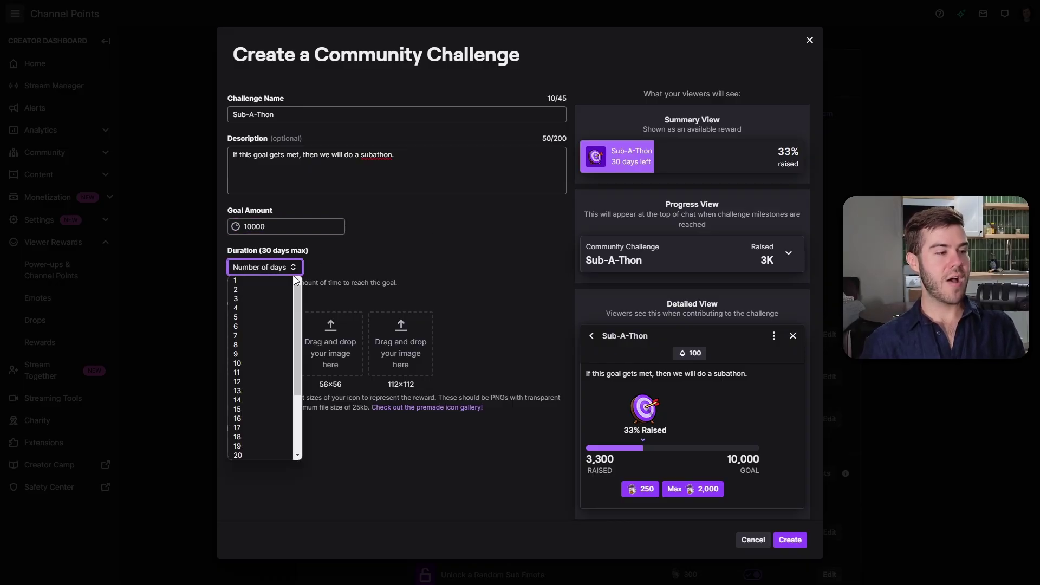
left_click_drag(297, 294, 294, 351)
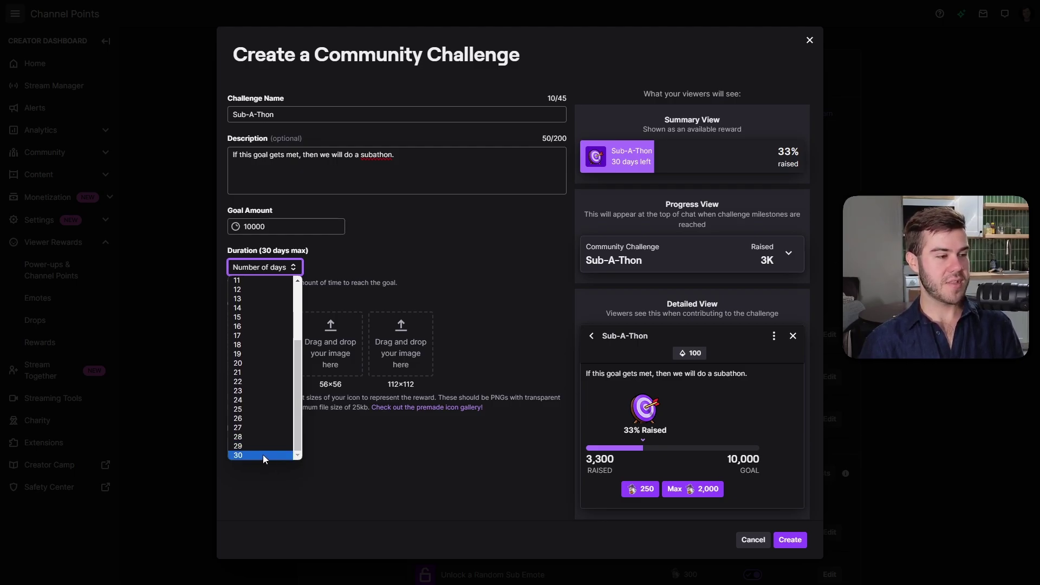
scroll(265, 453, "up", 3)
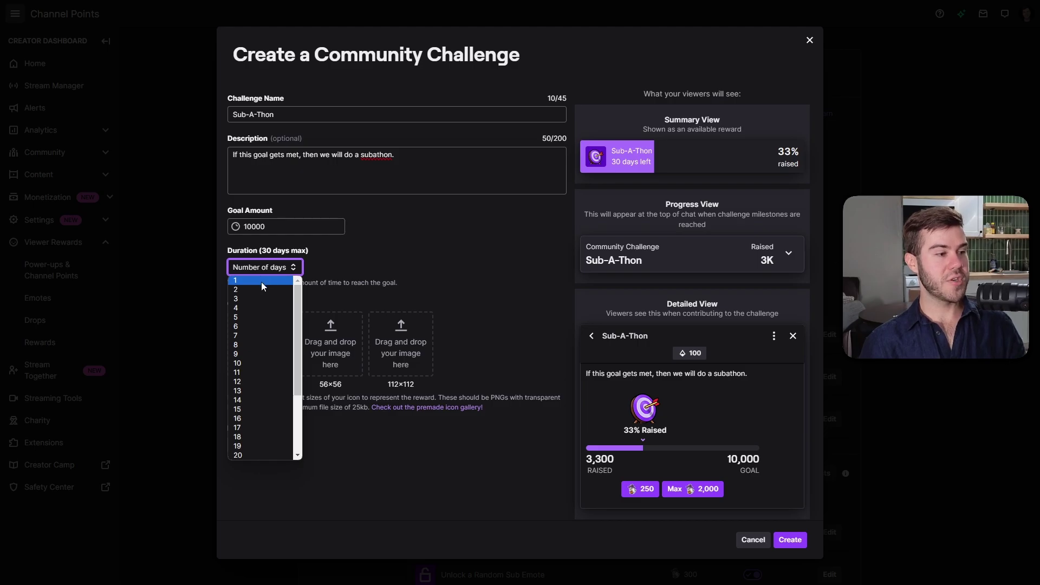
left_click(256, 281)
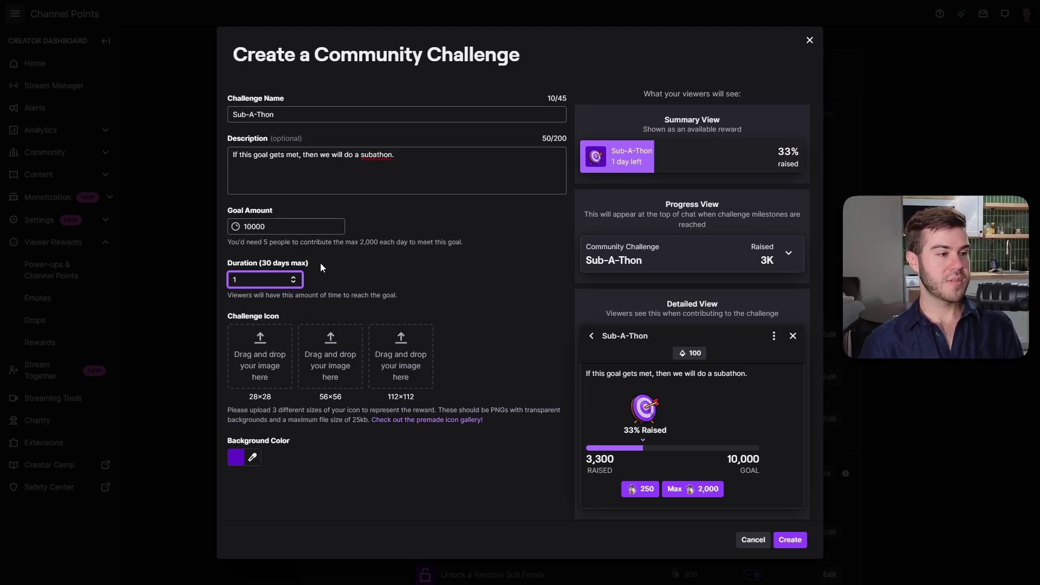
left_click_drag(230, 242, 259, 242)
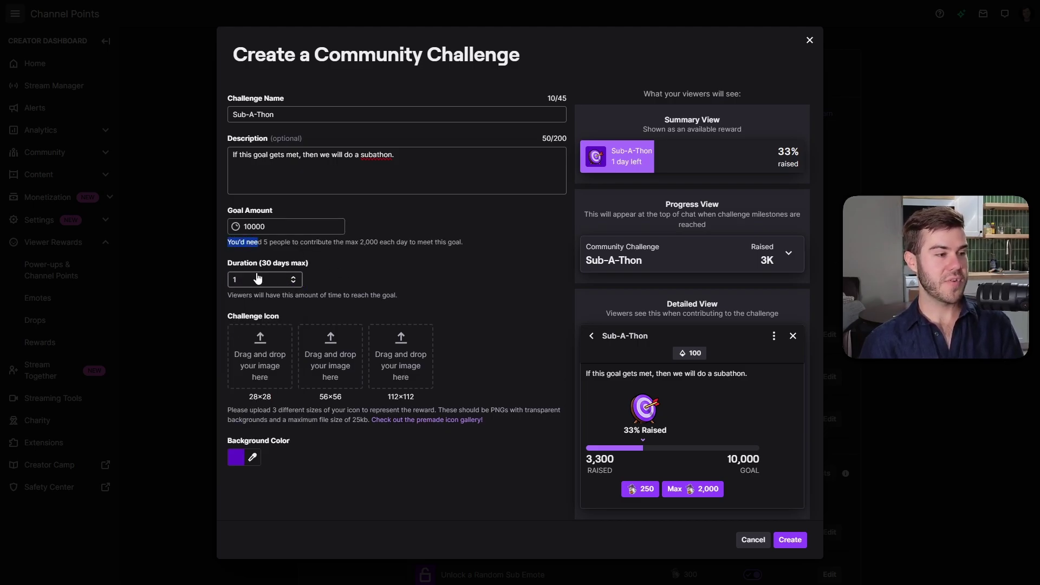
left_click_drag(356, 239, 380, 247)
left_click(424, 245)
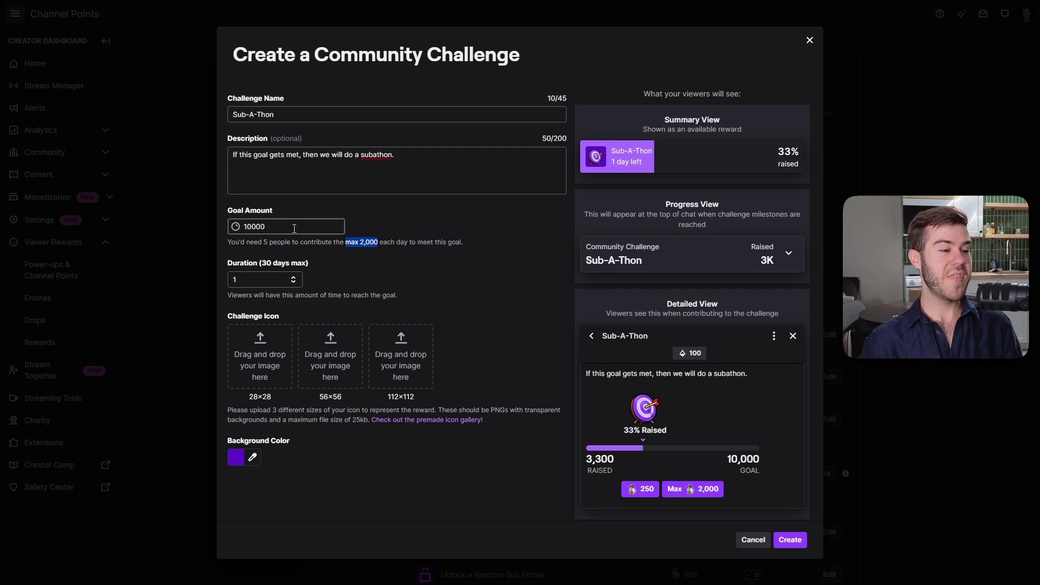
left_click(269, 241)
left_click_drag(360, 242, 401, 242)
Change the challenge duration to 30 days and highlight the three required icon sizes
left_click(264, 279)
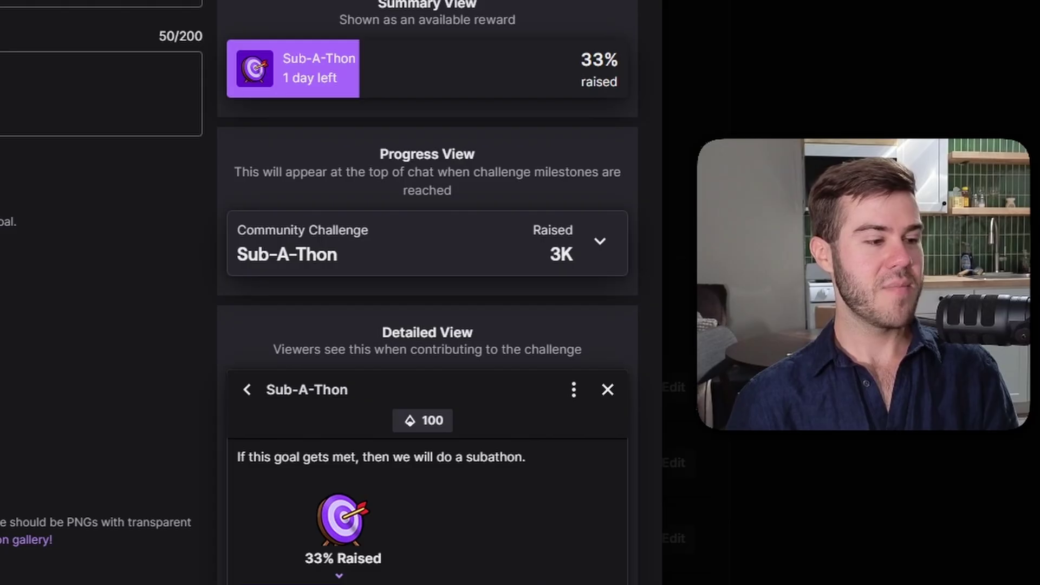
left_click(255, 469)
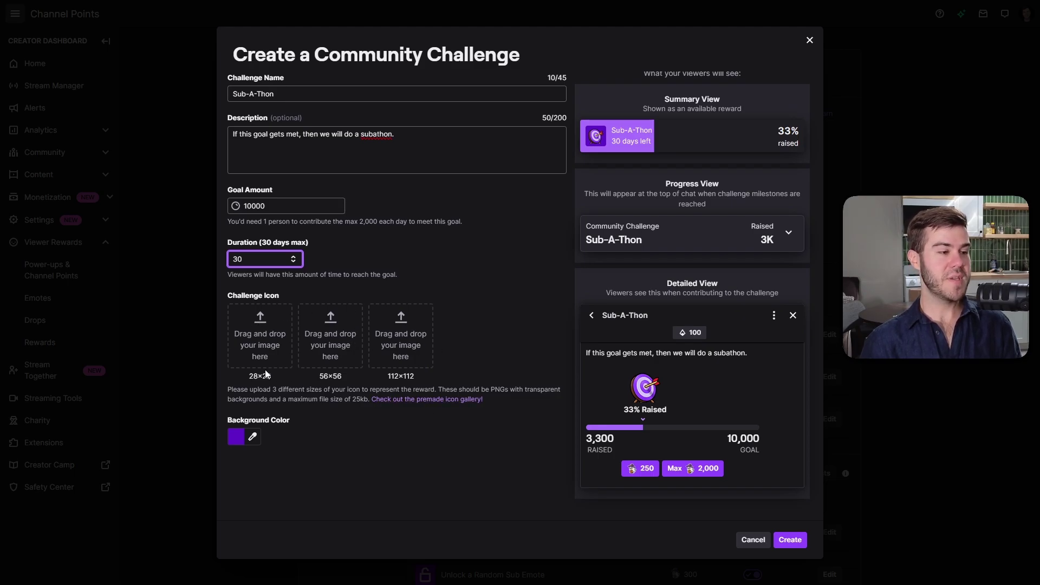
left_click_drag(250, 372, 408, 378)
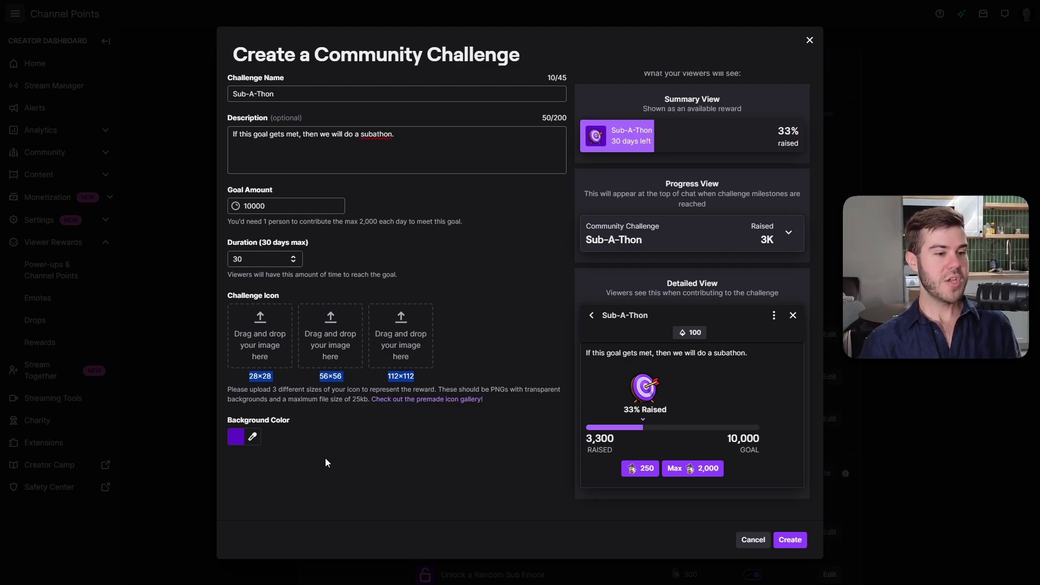
Shift the challenge background colour from purple to green and review the updated preview
left_click(253, 437)
left_click_drag(318, 444, 311, 445)
left_click(422, 417)
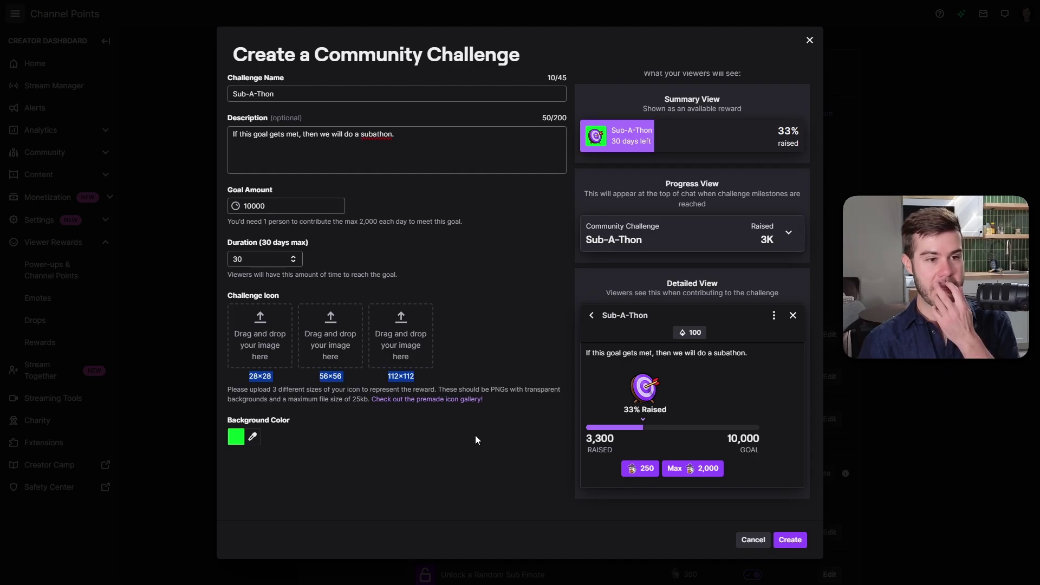
scroll(711, 145, "up", 1)
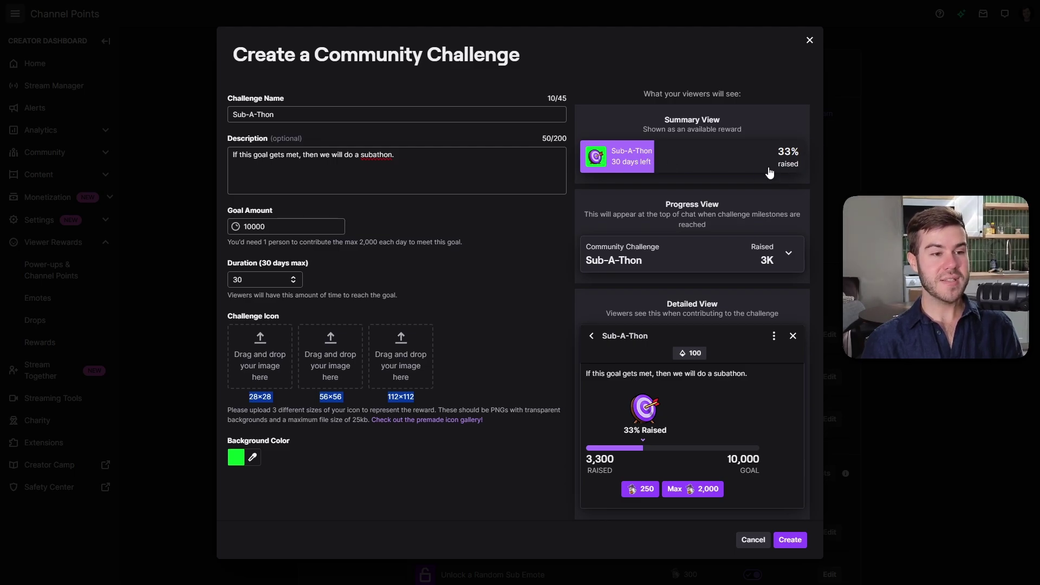
scroll(626, 239, "down", 1)
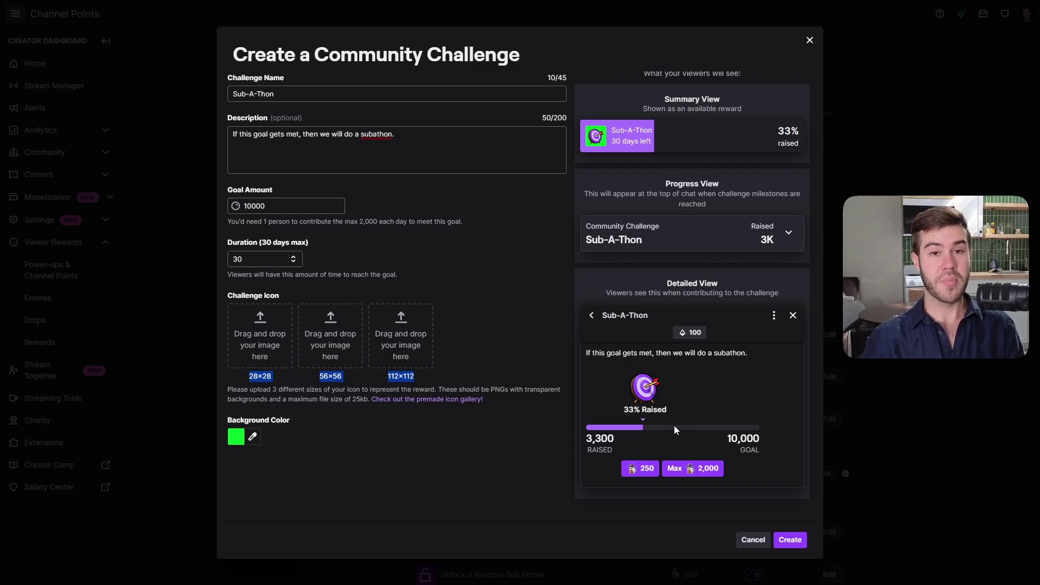
Create the 30-day Sub-A-Thon challenge and start it, confirming with Start Challenge
left_click(793, 540)
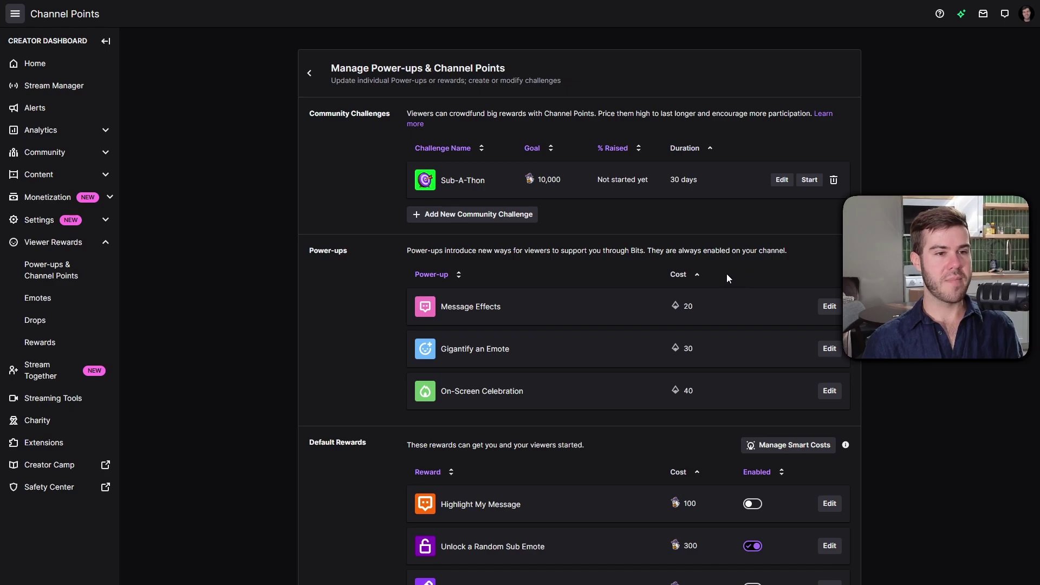
left_click(811, 182)
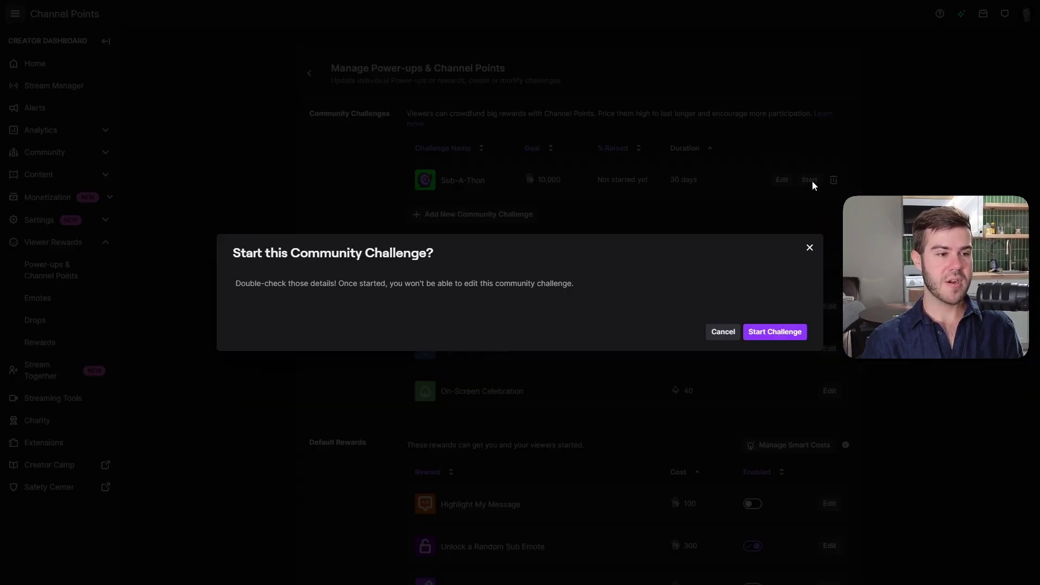
left_click(774, 330)
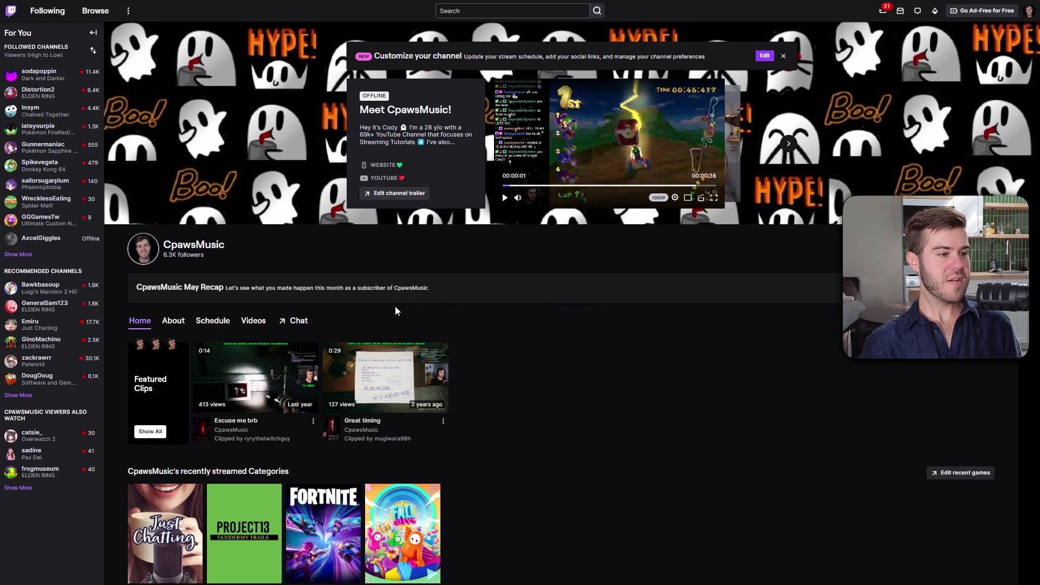
Open the stream with chat and view the Sub-A-Thon challenge in the chat's power-ups panel
left_click(300, 320)
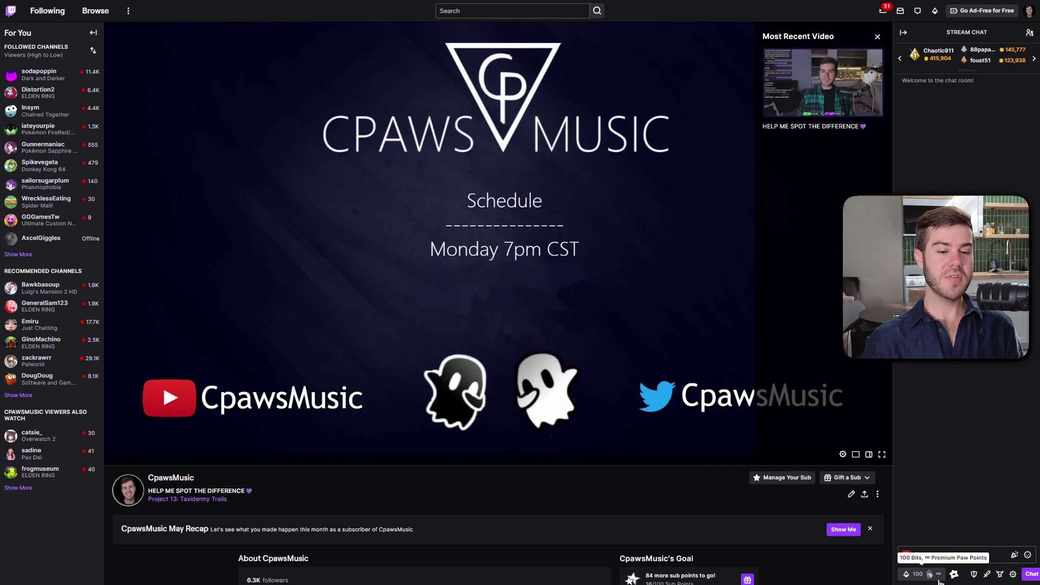
left_click(938, 578)
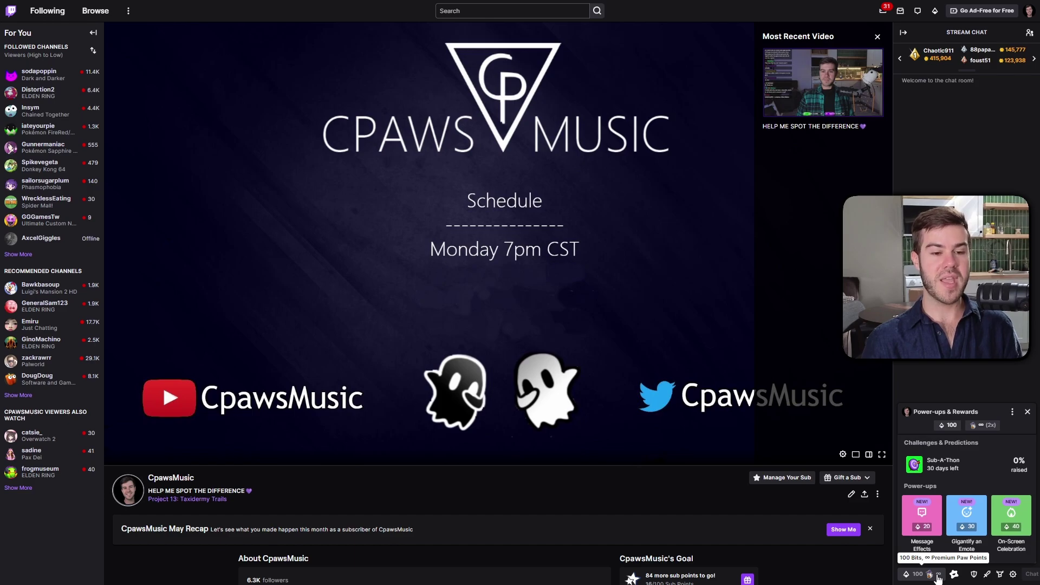
left_click(963, 465)
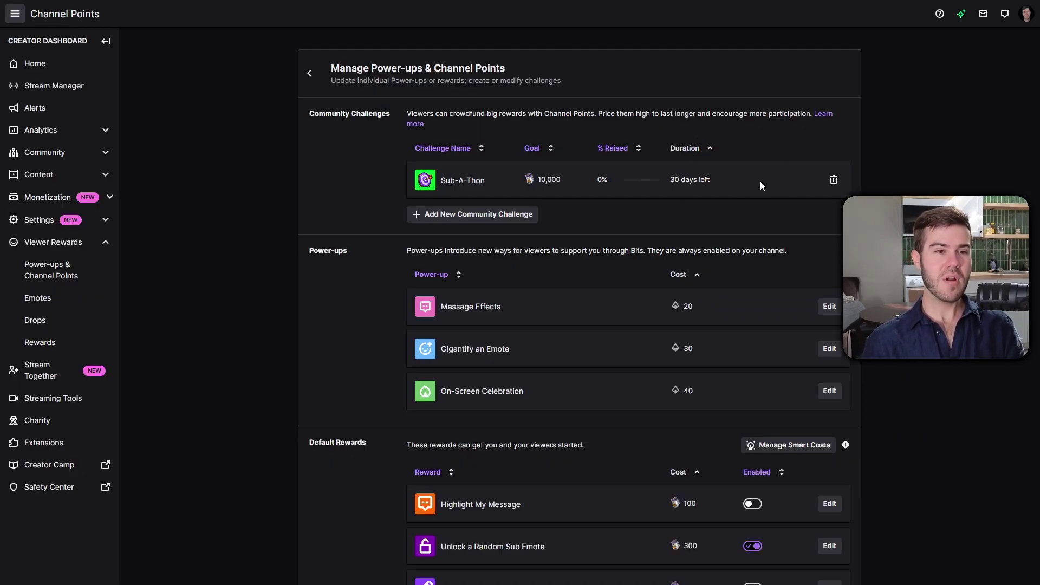
Remove the Sub-A-Thon row from Community Challenges using Delete & Refund
left_click(833, 180)
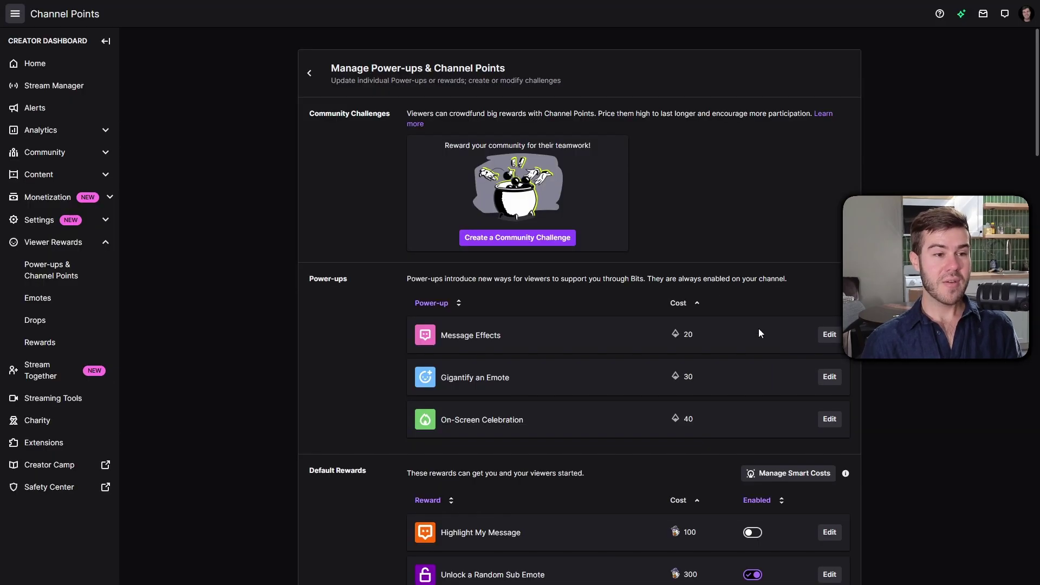
left_click(780, 352)
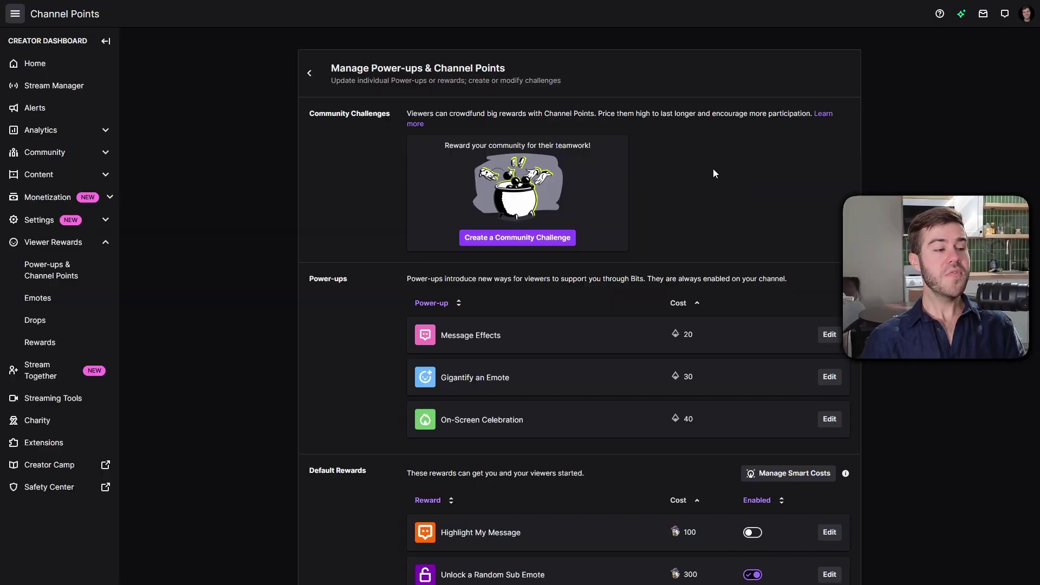
Review the Power-ups list: Message Effects, Gigantify an Emote and On-Screen Celebration
scroll(349, 112, "down", 1)
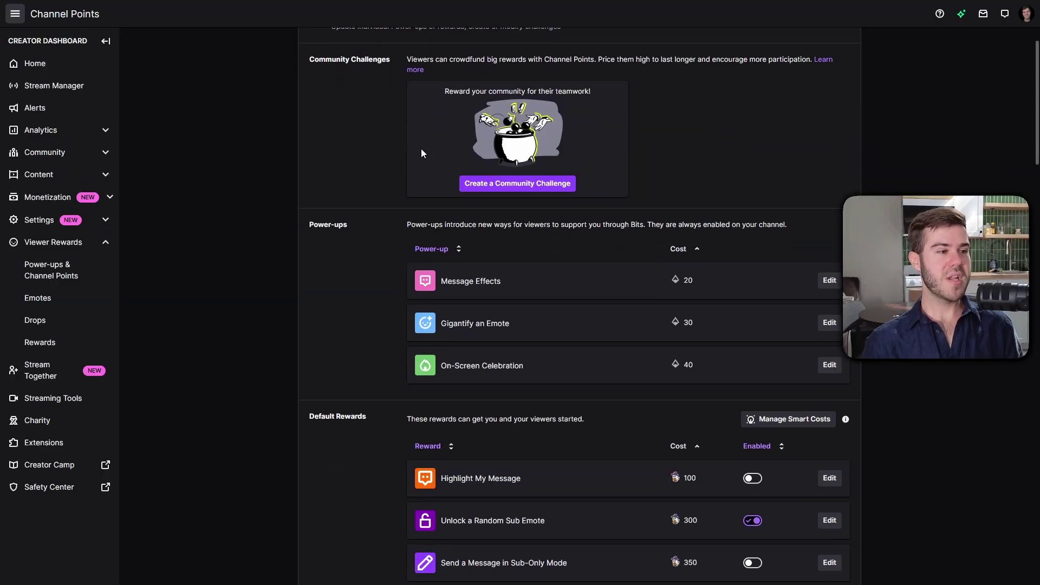
scroll(421, 153, "down", 1)
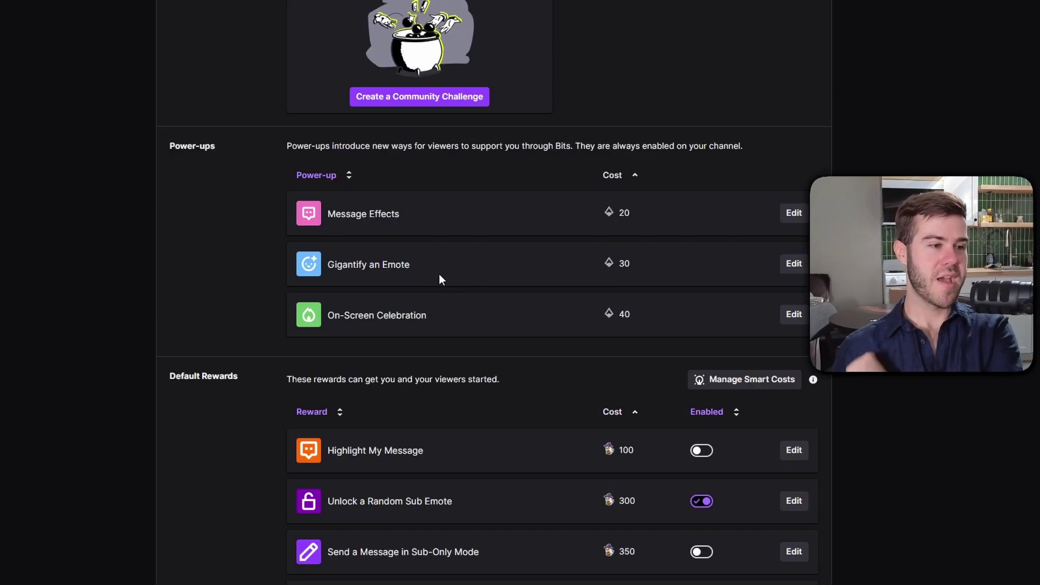
left_click_drag(362, 213, 396, 213)
left_click_drag(341, 264, 413, 264)
left_click(332, 315)
left_click_drag(332, 315, 427, 314)
left_click(475, 303)
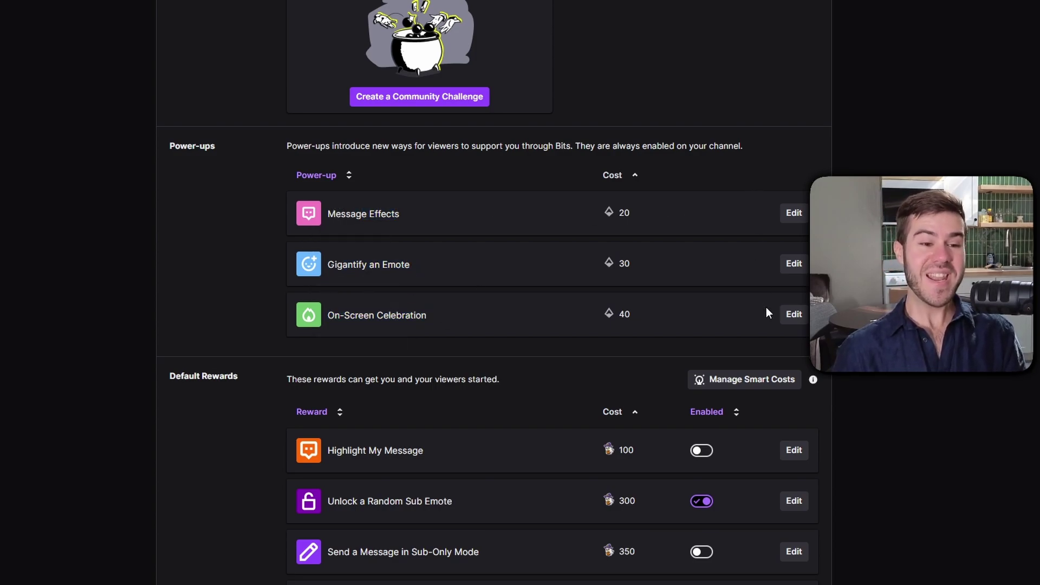
Inspect the Message Effects description and allowed cost range, then close without saving
left_click(792, 216)
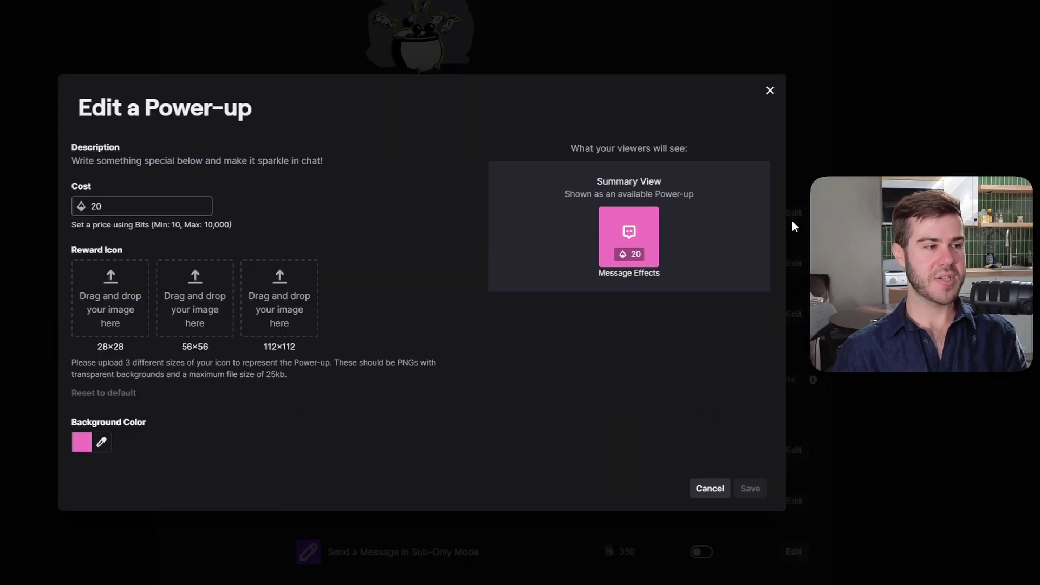
left_click_drag(79, 160, 322, 158)
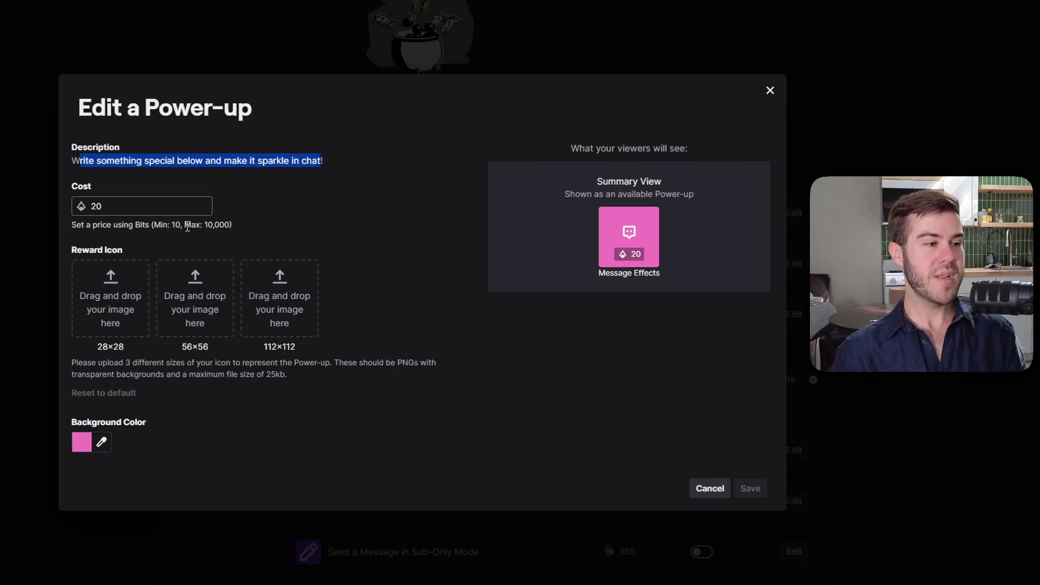
left_click_drag(175, 224, 256, 234)
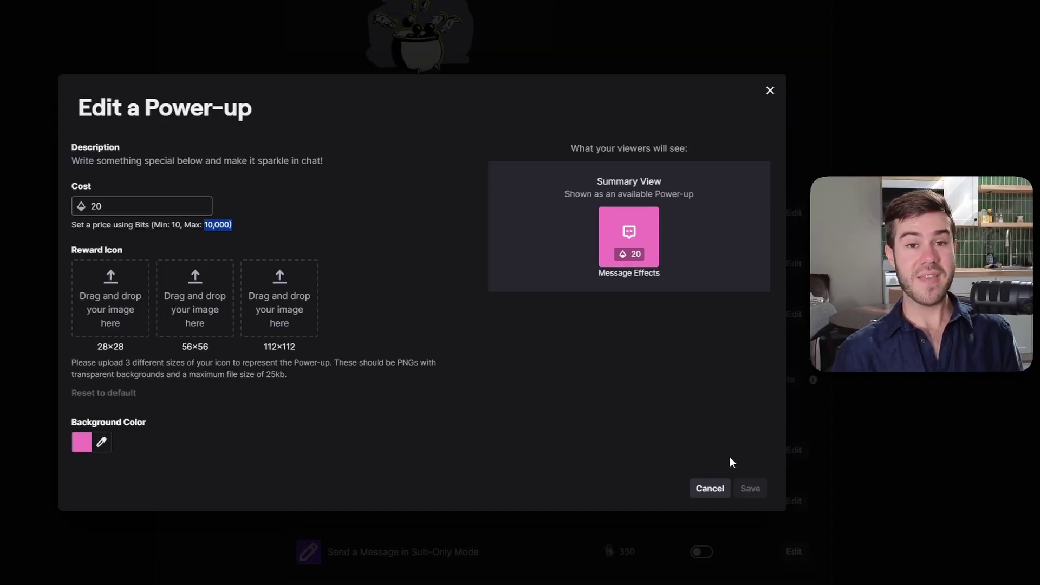
left_click(769, 91)
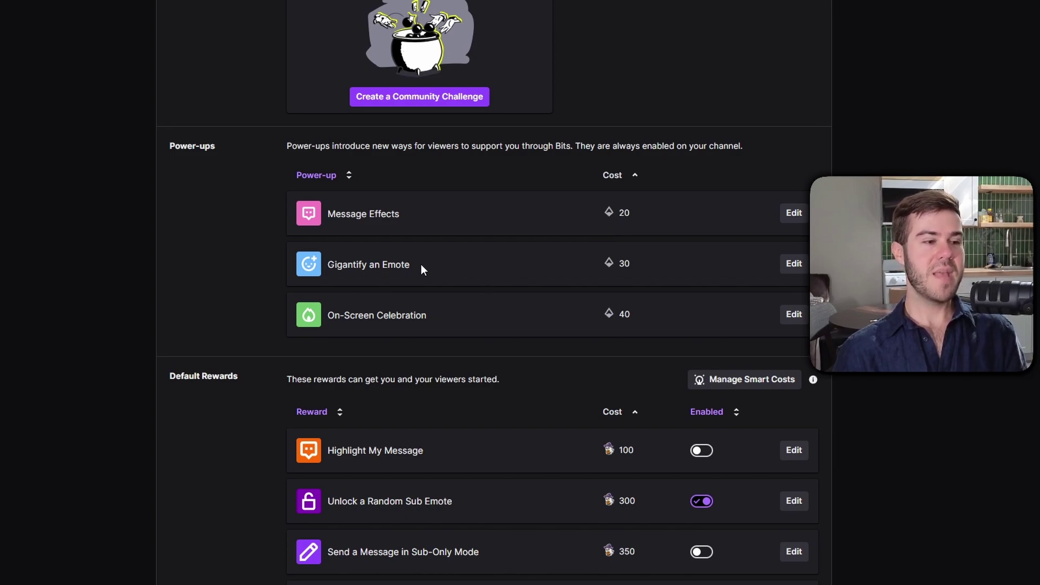
left_click_drag(327, 264, 407, 264)
left_click_drag(346, 315, 415, 315)
left_click(425, 316)
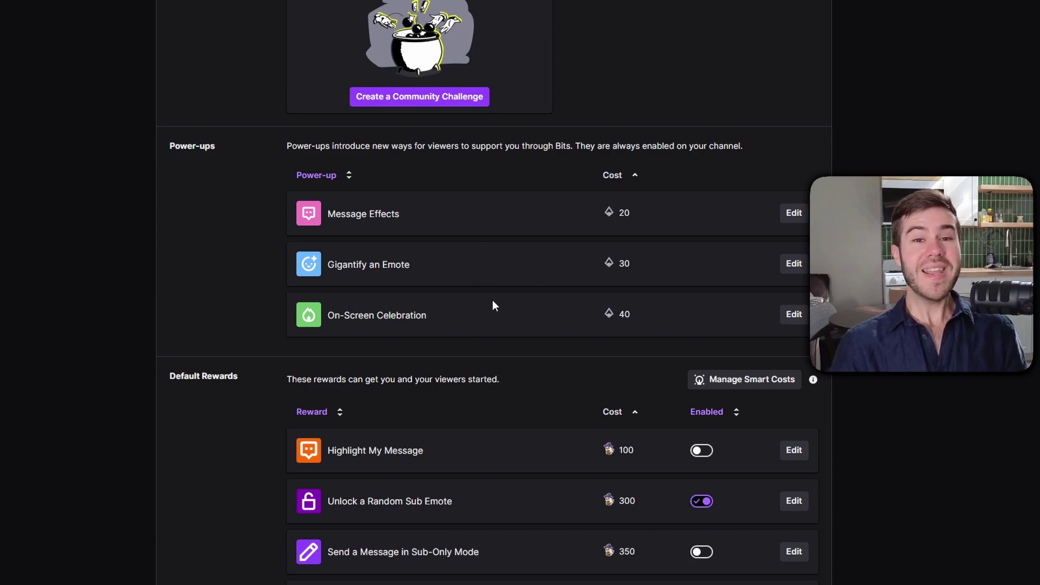
scroll(493, 299, "down", 5)
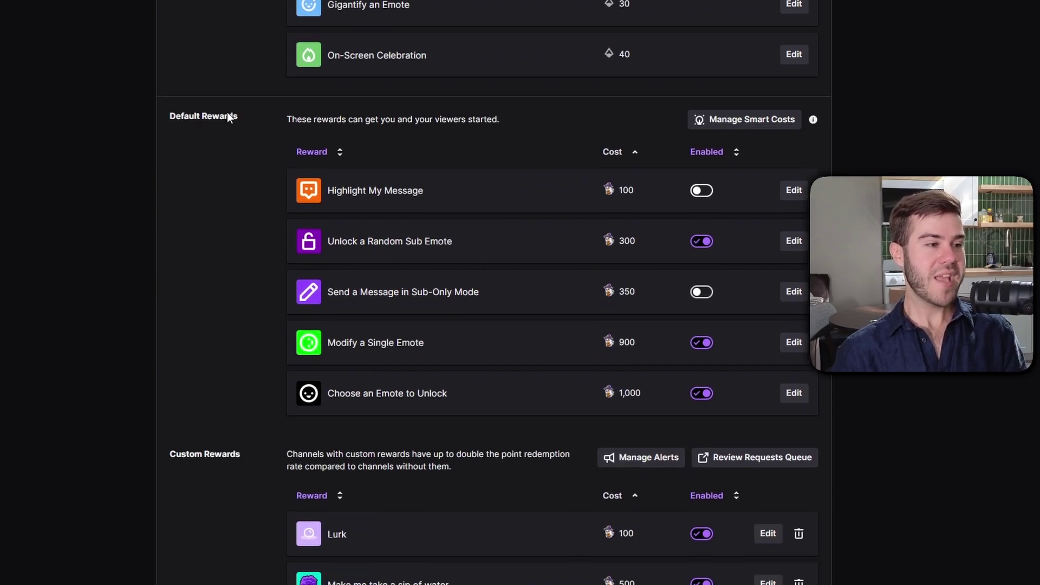
triple_click(220, 113)
left_click_drag(170, 452, 241, 455)
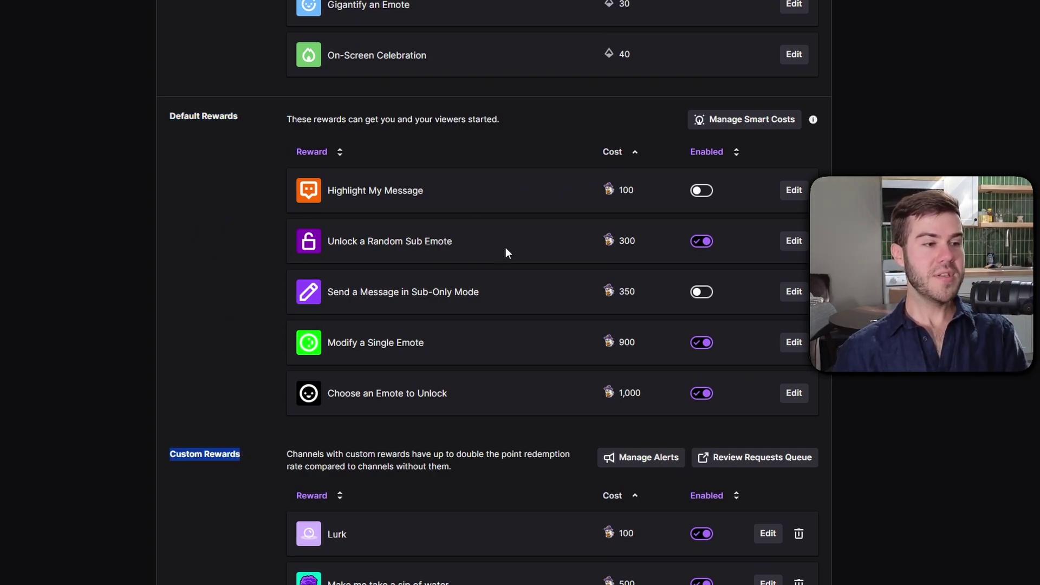
left_click_drag(346, 240, 452, 242)
left_click(342, 292)
left_click_drag(342, 292, 477, 293)
left_click_drag(350, 343, 423, 345)
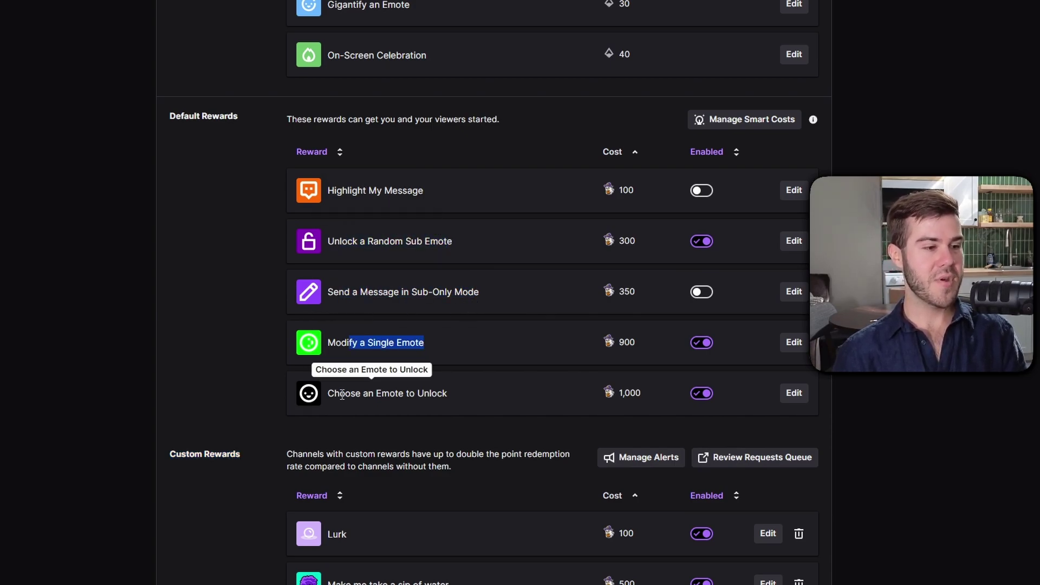
left_click_drag(334, 394, 446, 393)
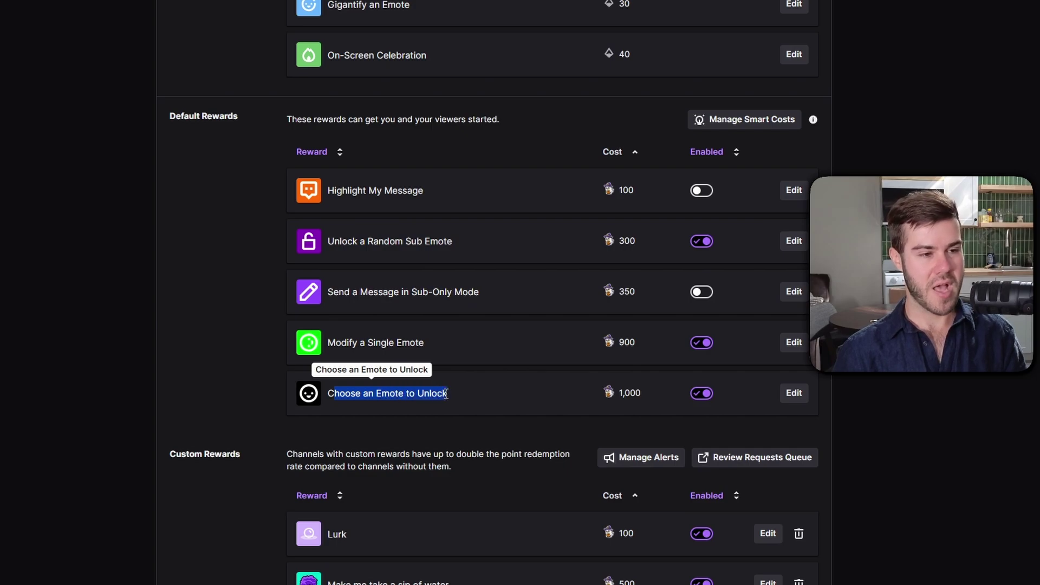
left_click(415, 250)
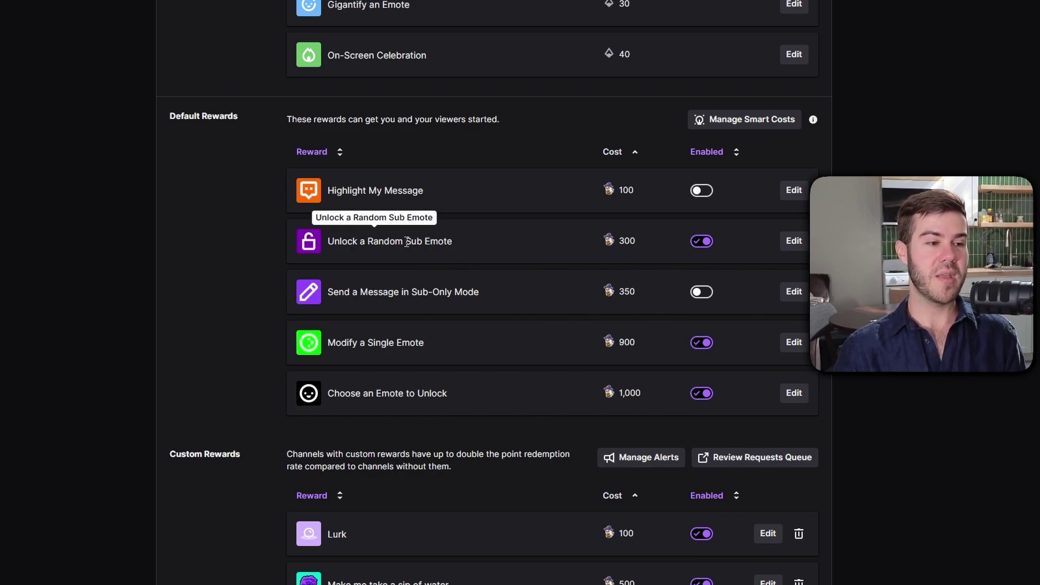
left_click_drag(406, 241, 439, 241)
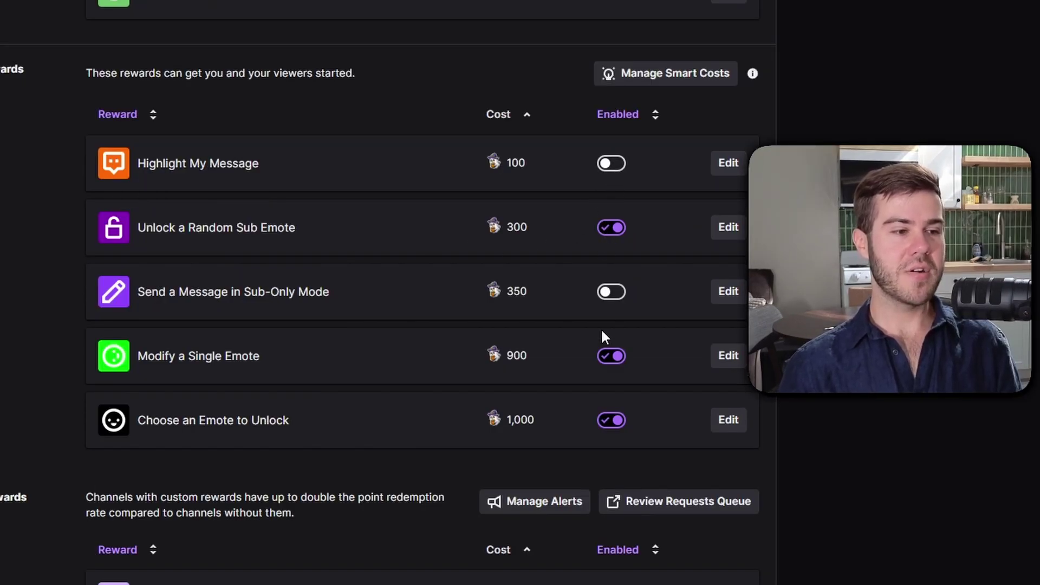
double_click(509, 163)
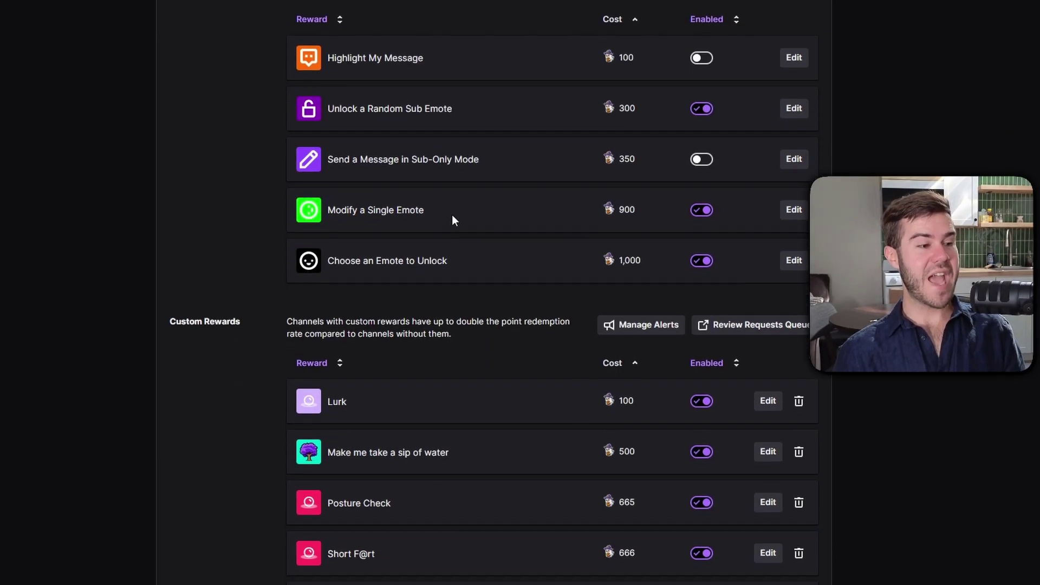
Scroll through the Custom Rewards from Lurk (100 points) down to VIP Badge (1,000,000)
scroll(451, 215, "down", 3)
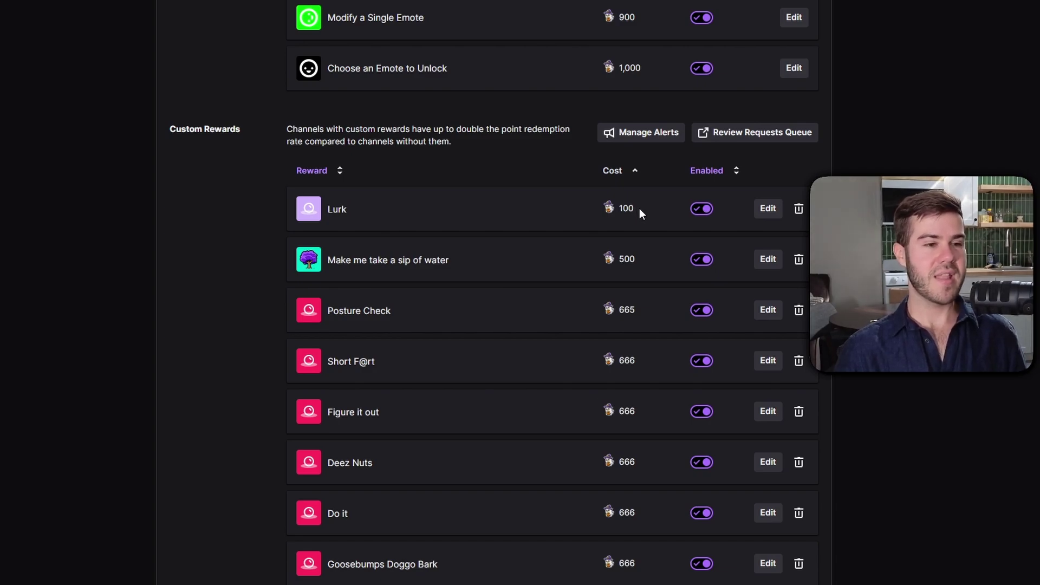
scroll(415, 219, "down", 1)
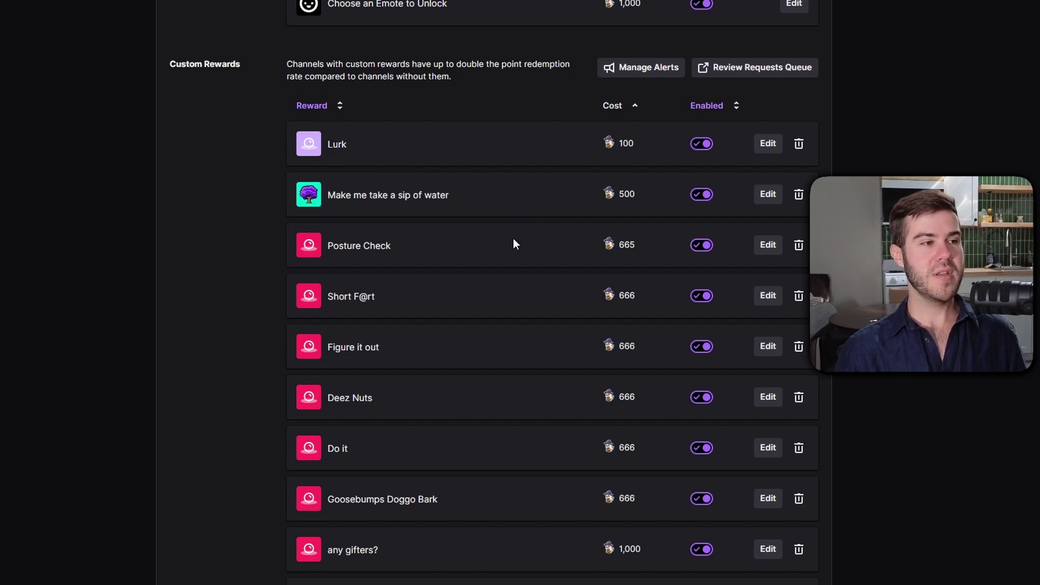
scroll(529, 248, "down", 8)
scroll(531, 246, "down", 3)
scroll(482, 157, "up", 7)
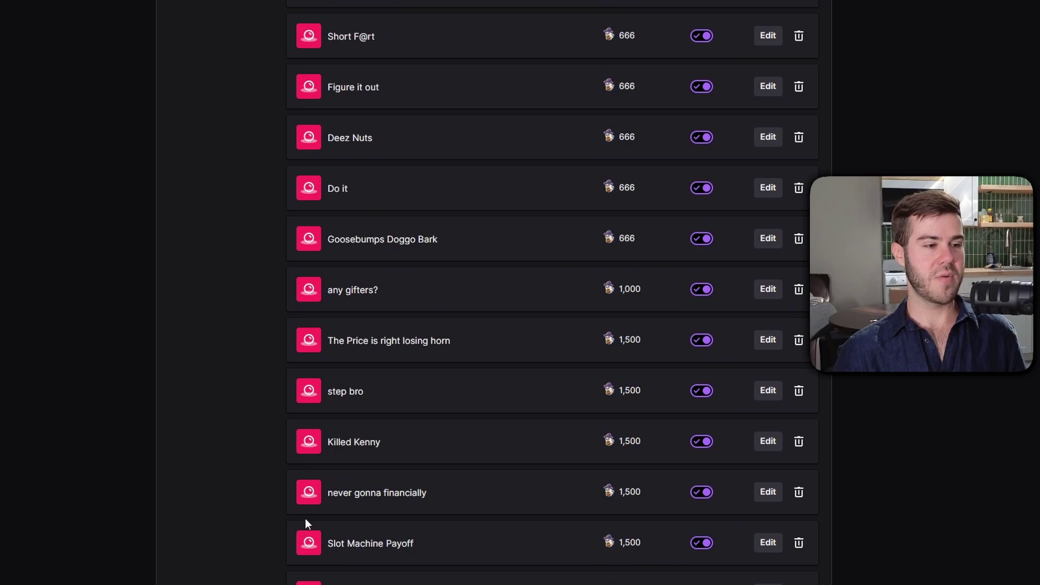
scroll(320, 423, "up", 4)
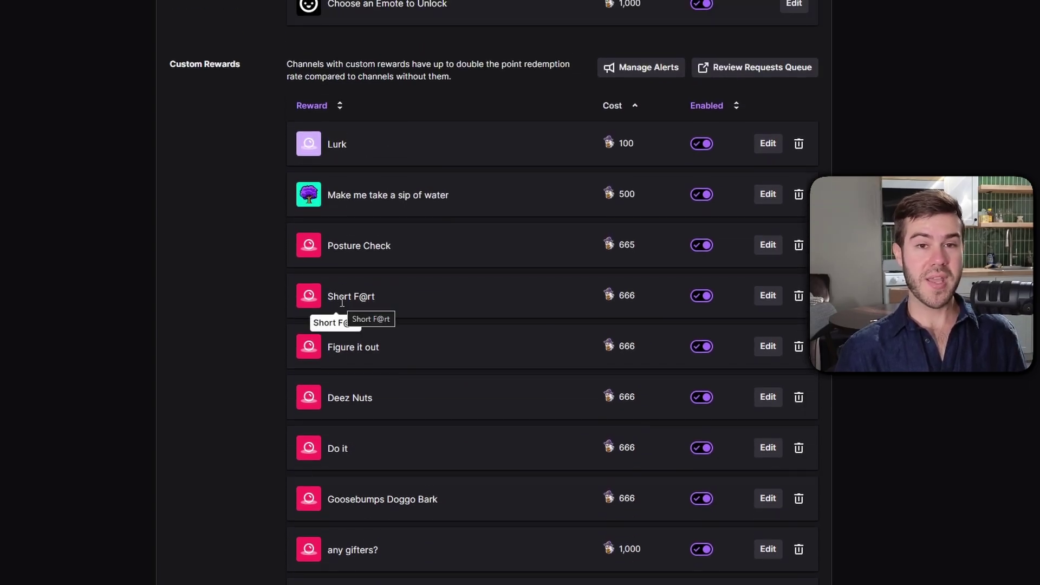
scroll(470, 295, "down", 1)
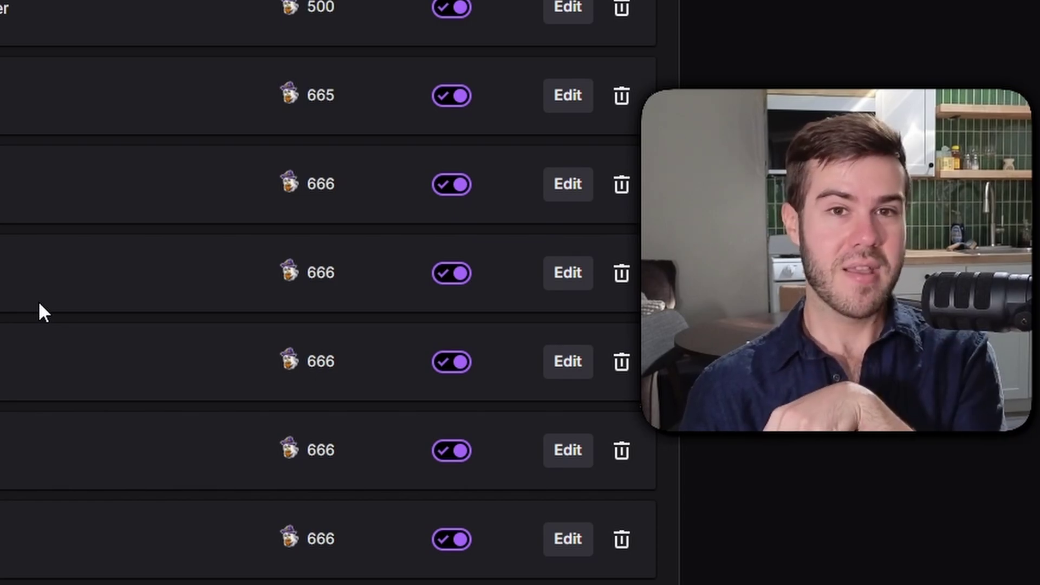
scroll(8, 379, "down", 10)
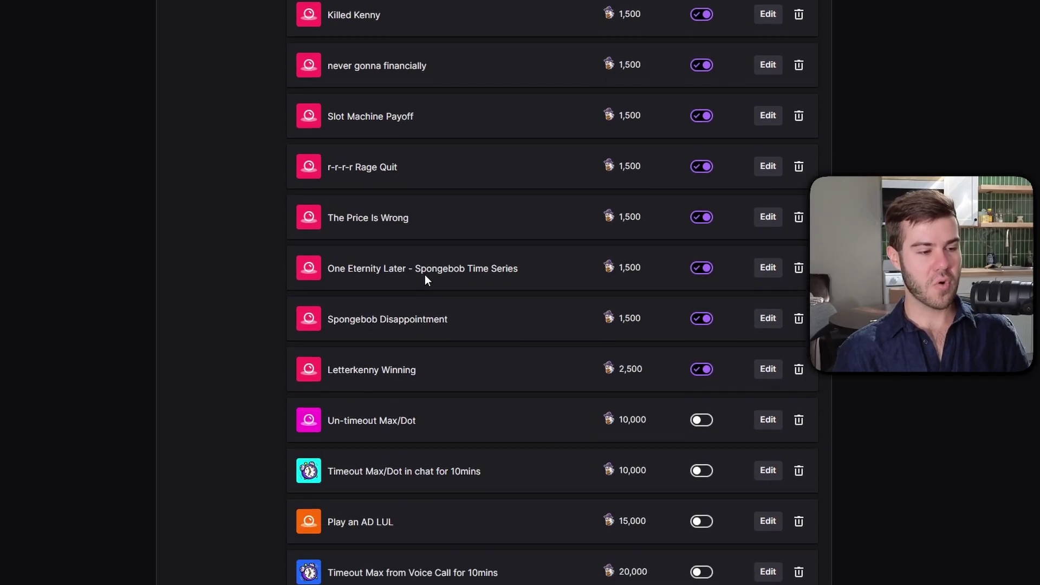
scroll(425, 274, "down", 15)
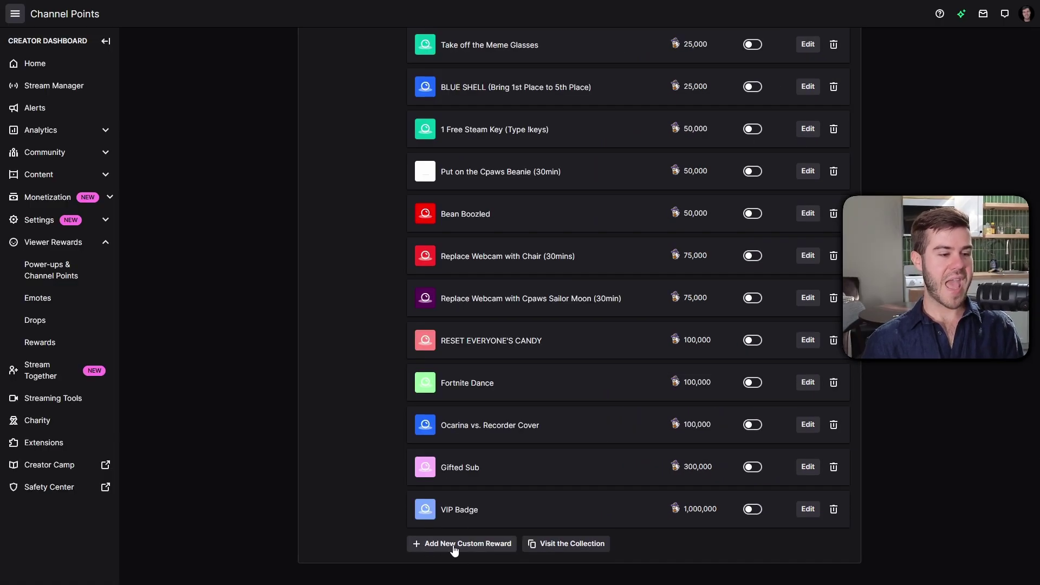
Start a new custom reward and name it 'Play a Game With Me'
left_click(469, 545)
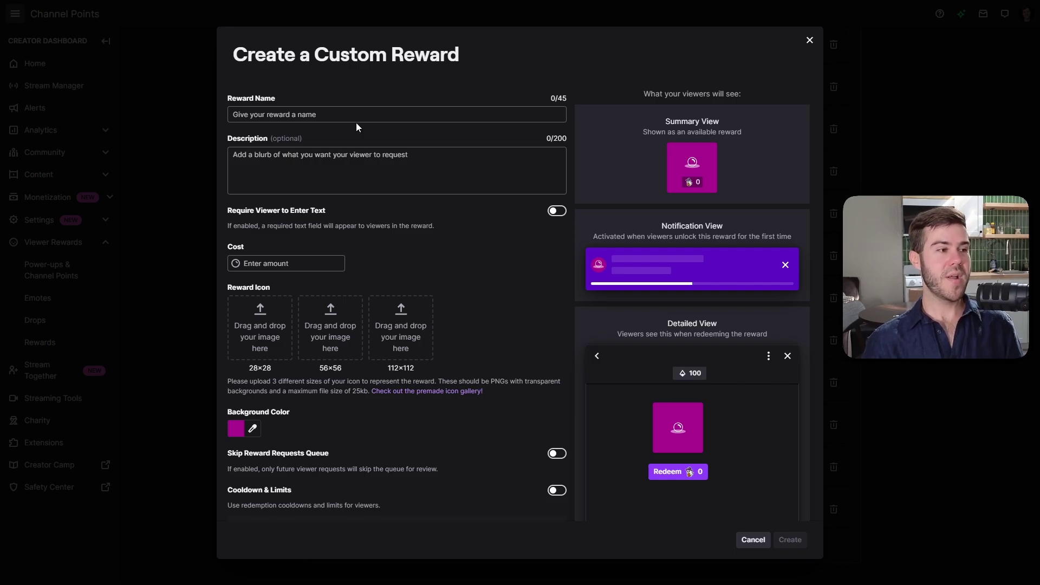
left_click(340, 114)
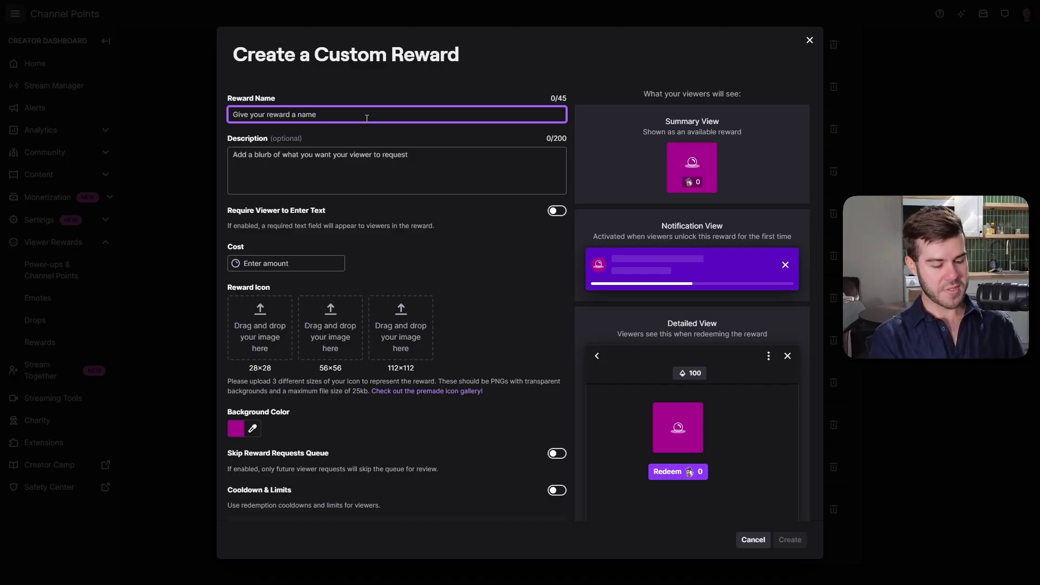
type("Play a Game With Me")
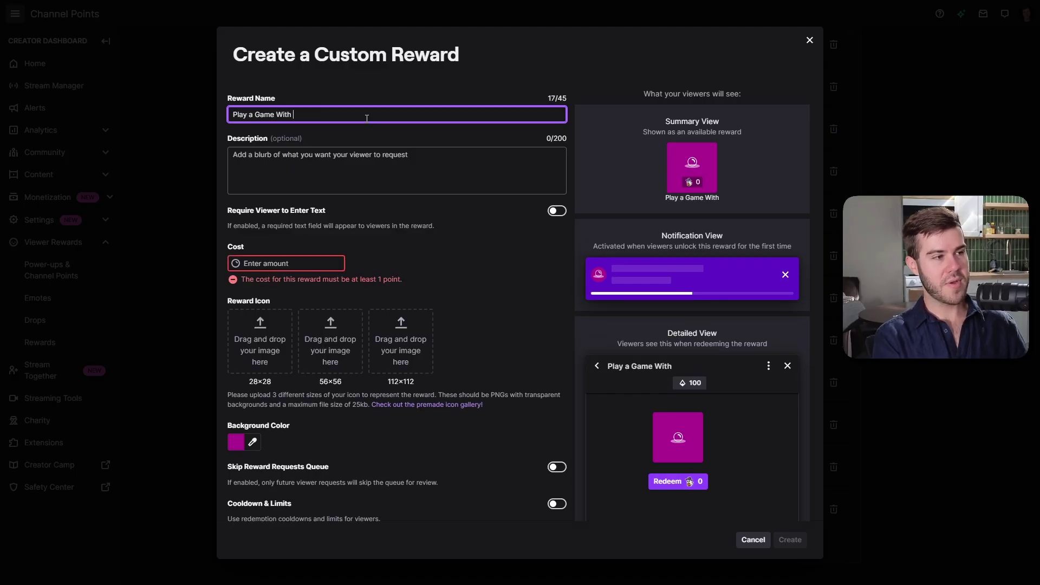
Copy the name 'Play a Game With Me' into the reward's description
left_click(379, 168)
left_click(343, 114)
key("ctrl+a")
key("ctrl+c")
left_click(398, 175)
key("ctrl+v")
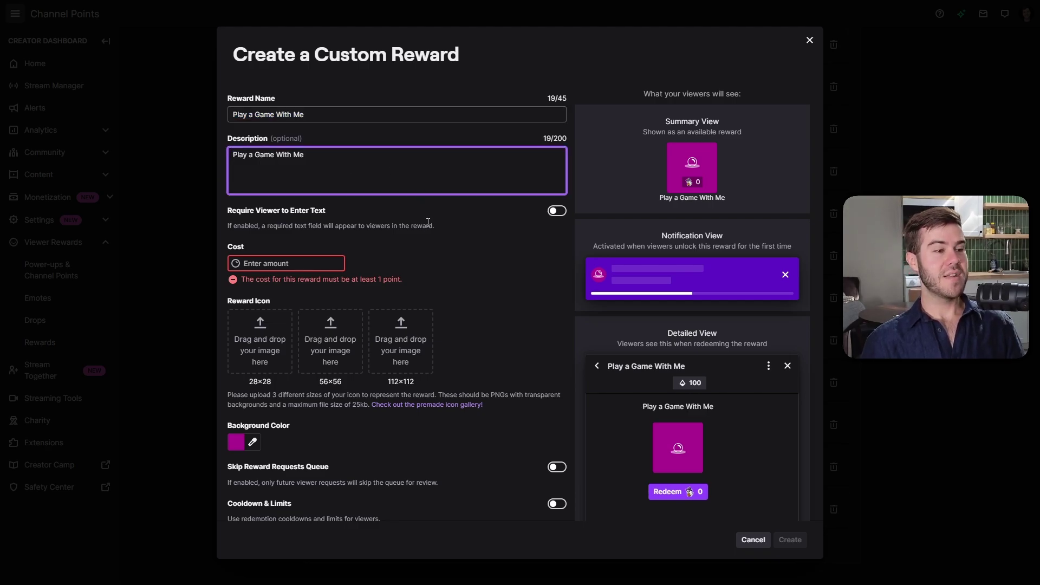
left_click(427, 222)
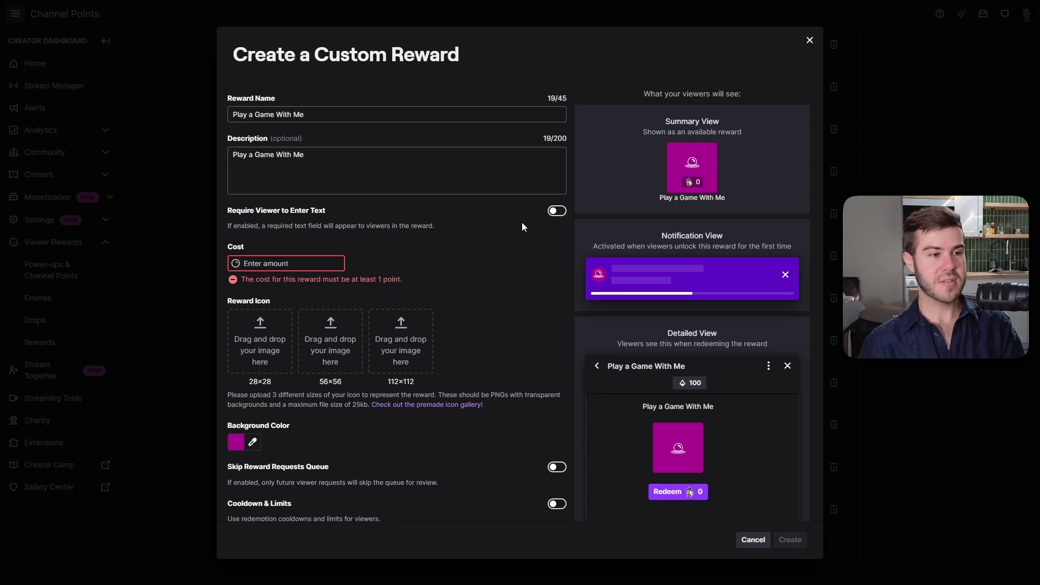
Require viewer text and append '(Please enter your Gamertag)' to the description
left_click(557, 212)
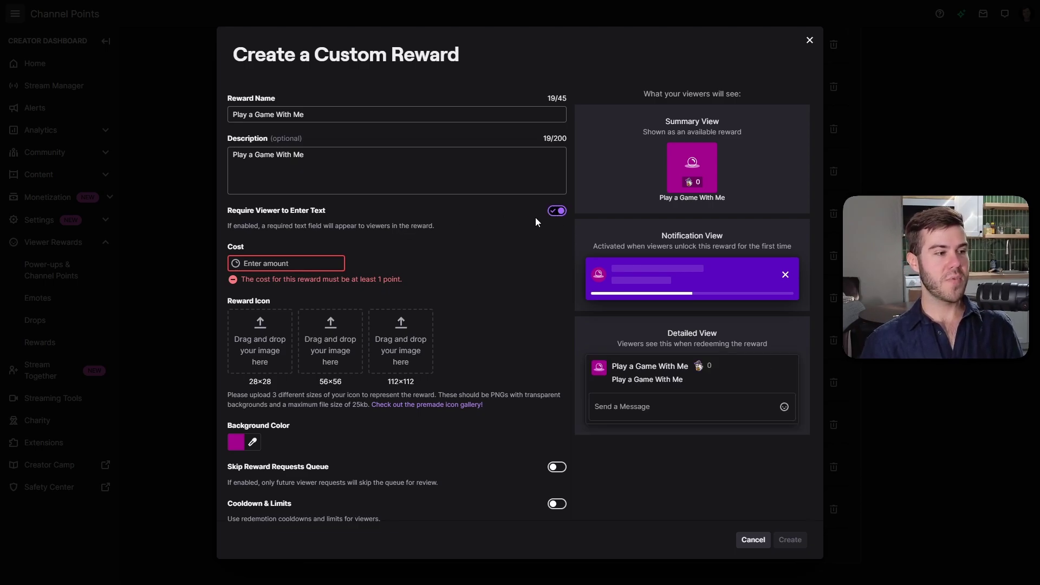
left_click(329, 162)
type("(")
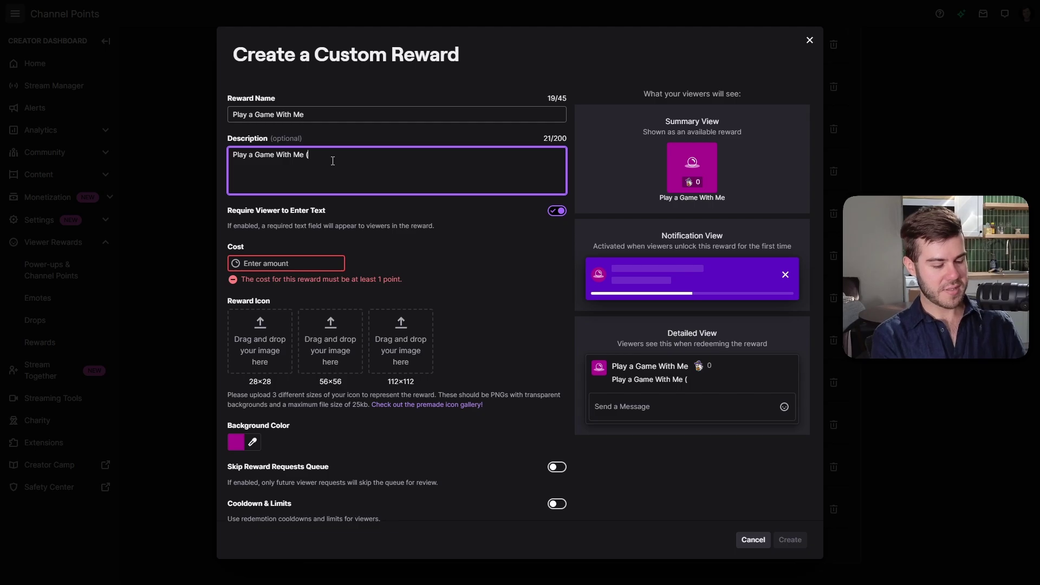
type("Please enter you")
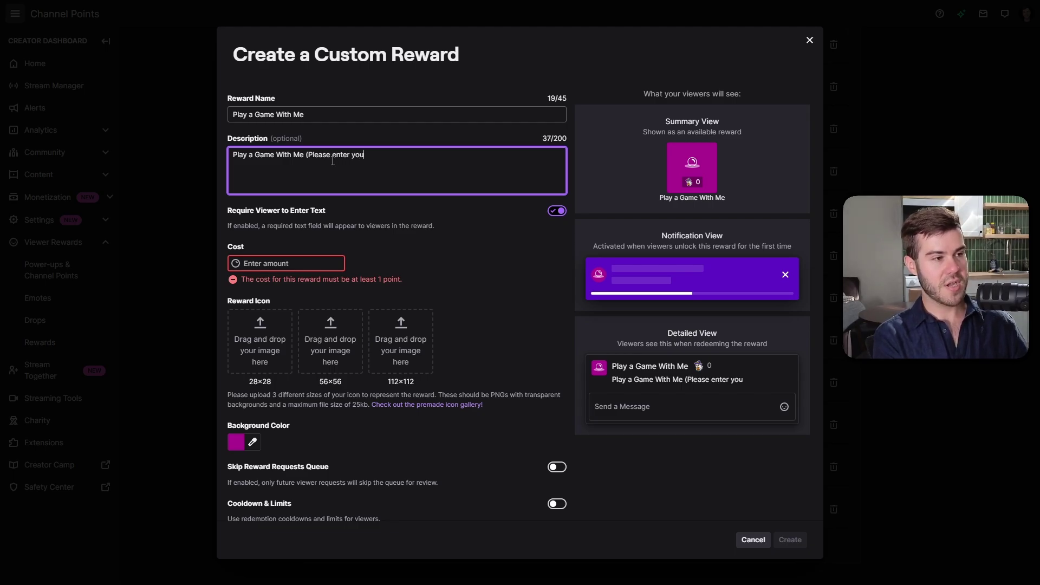
type("r Gamertag")
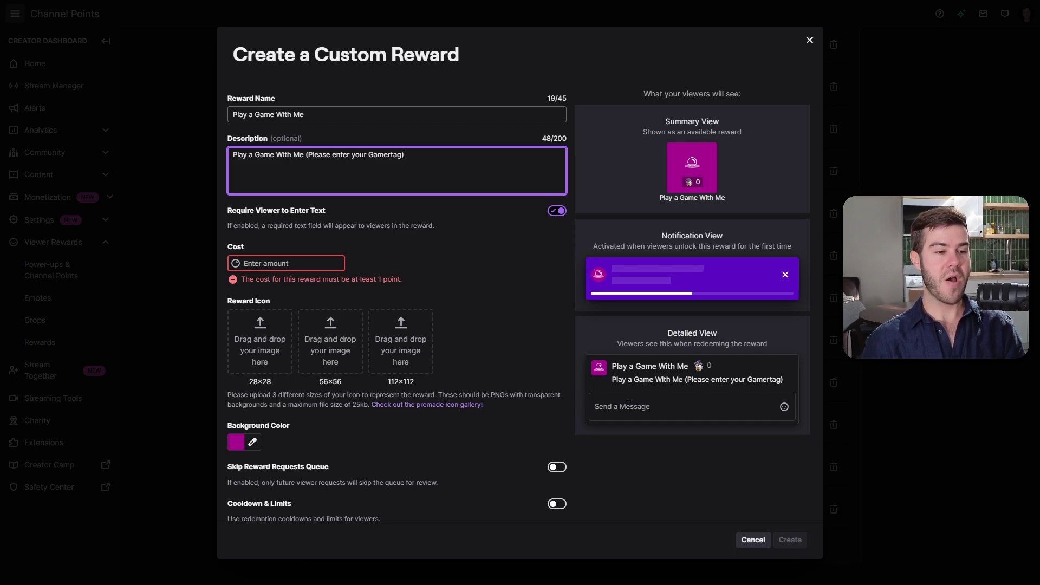
Make sure 'Require Viewer to Enter Text' ends up switched on
left_click(557, 211)
scroll(721, 345, "down", 3)
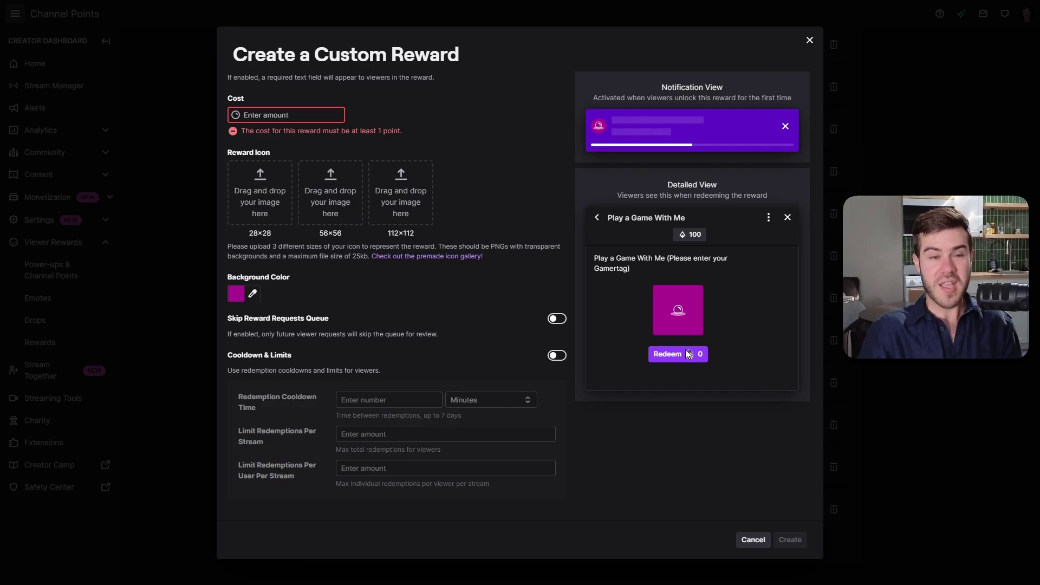
scroll(677, 341, "up", 2)
scroll(639, 298, "down", 1)
scroll(585, 216, "up", 1)
left_click(557, 171)
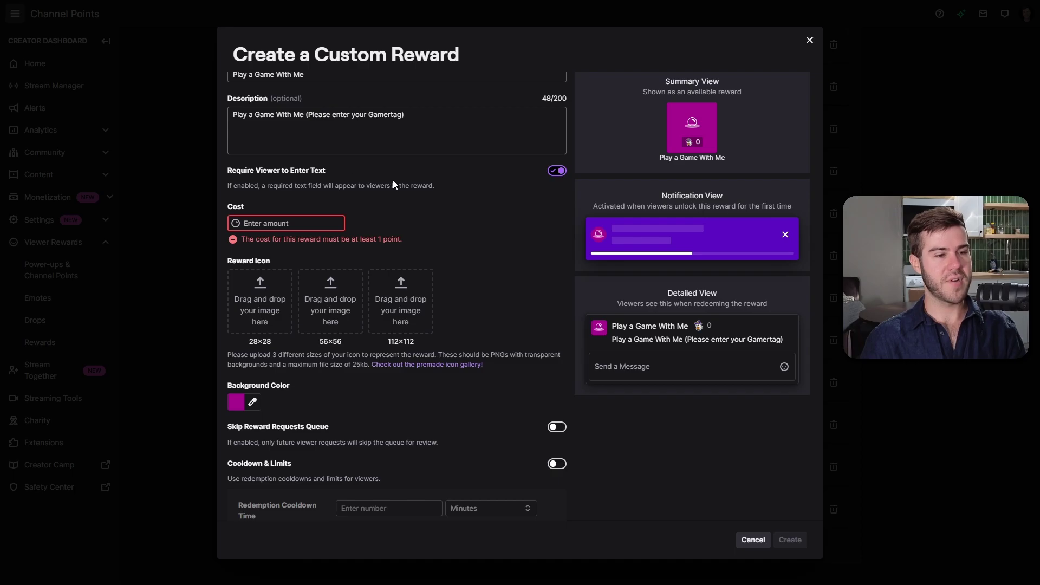
scroll(378, 123, "up", 1)
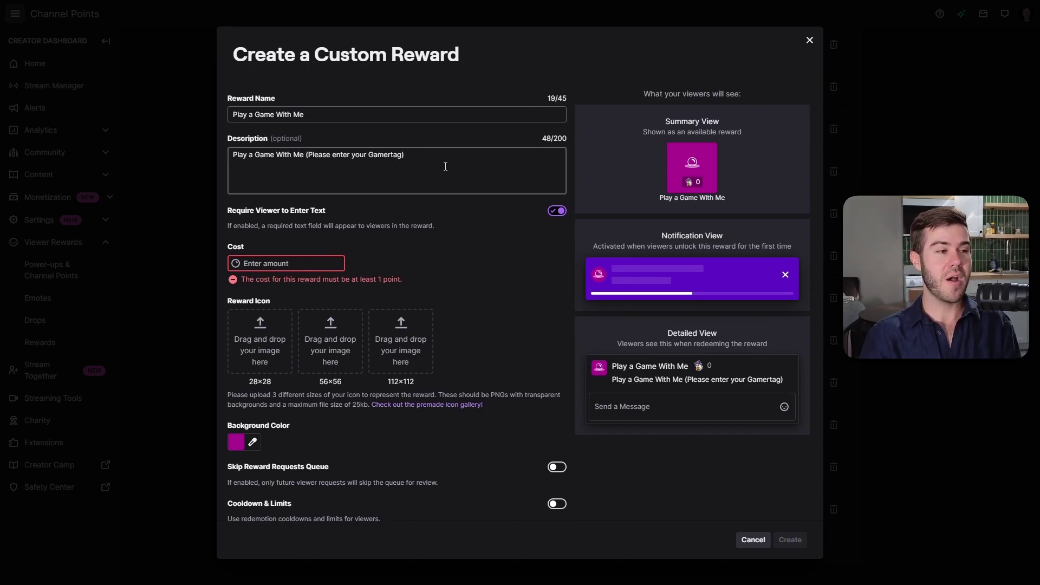
scroll(427, 235, "down", 1)
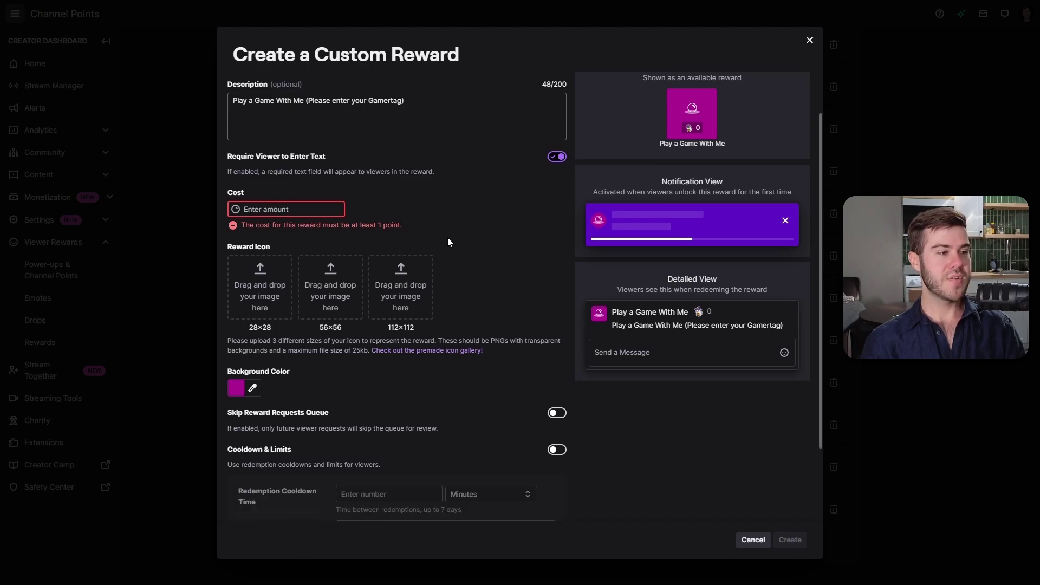
left_click(311, 209)
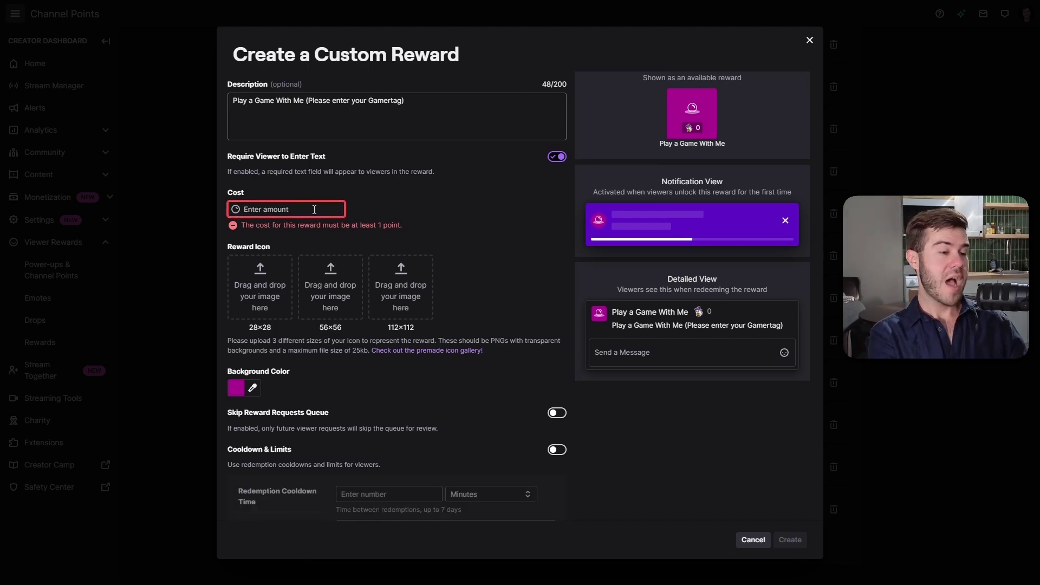
Set the reward's cost to 3000 points
type("3000")
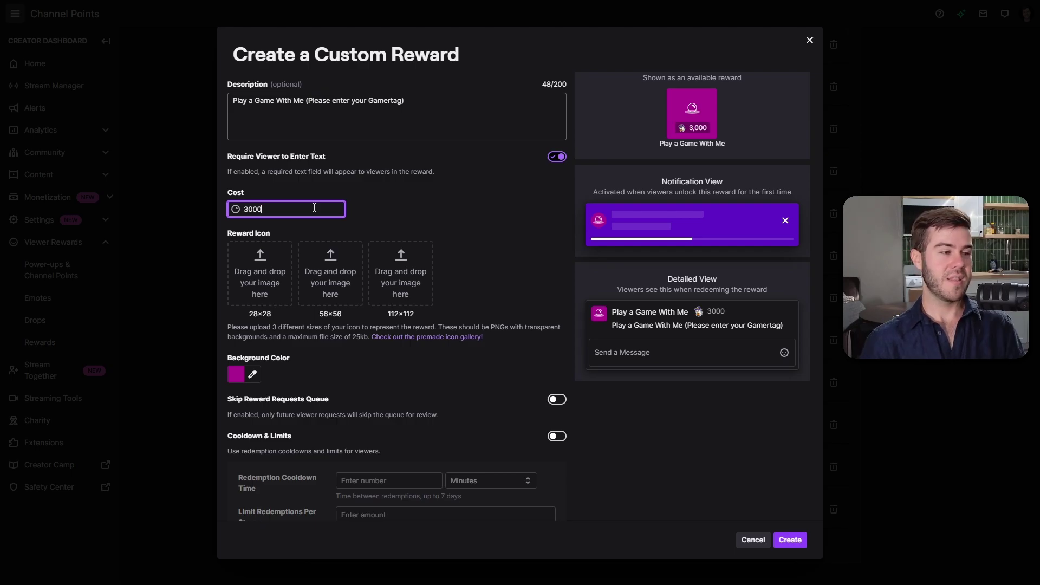
key("ctrl+a")
left_click(490, 237)
Switch on 'Skip Reward Requests Queue' and review the Cooldown & Limits explanation
scroll(491, 235, "down", 1)
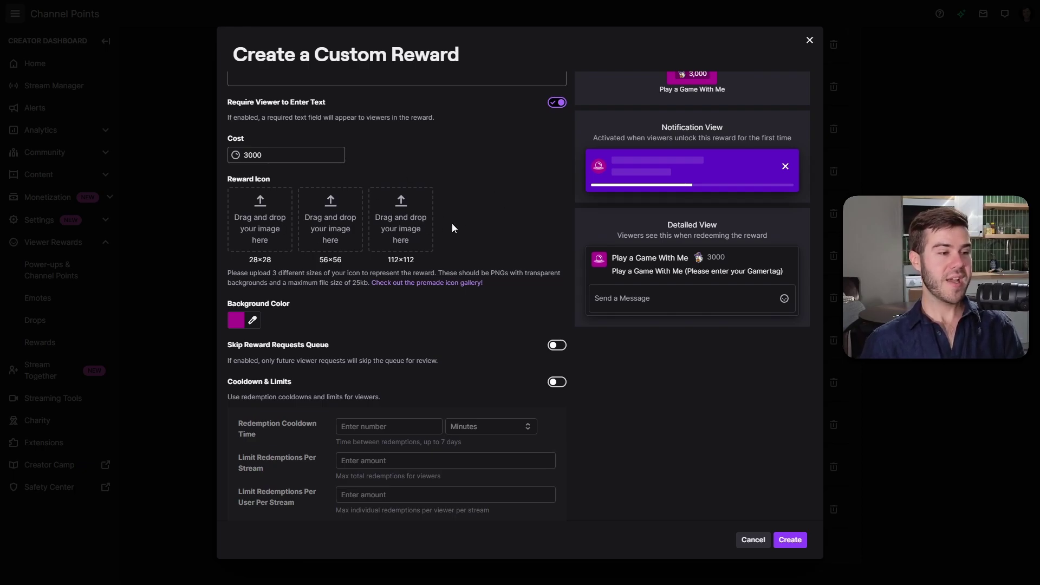
scroll(509, 239, "down", 1)
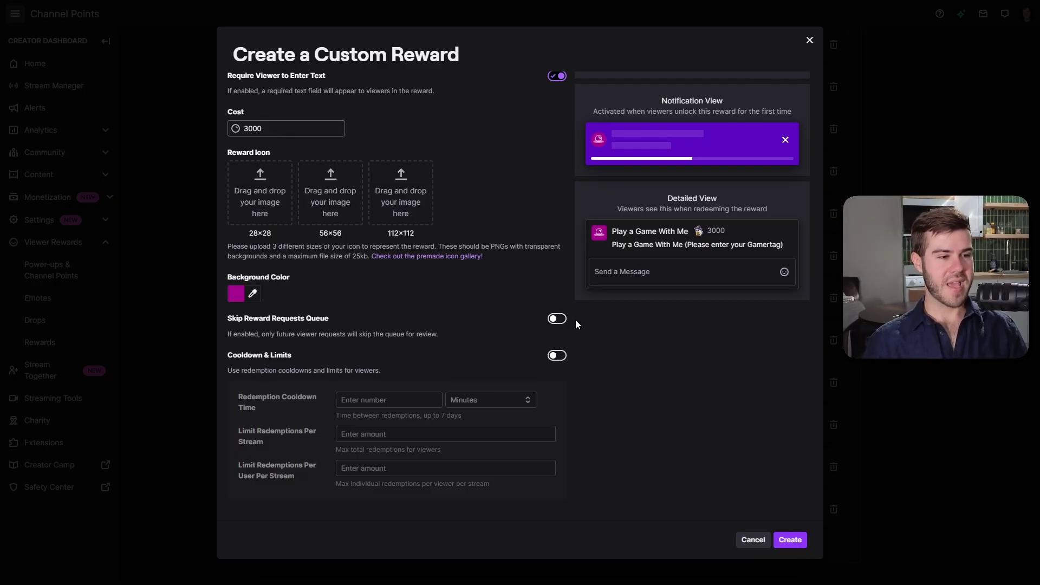
left_click(560, 320)
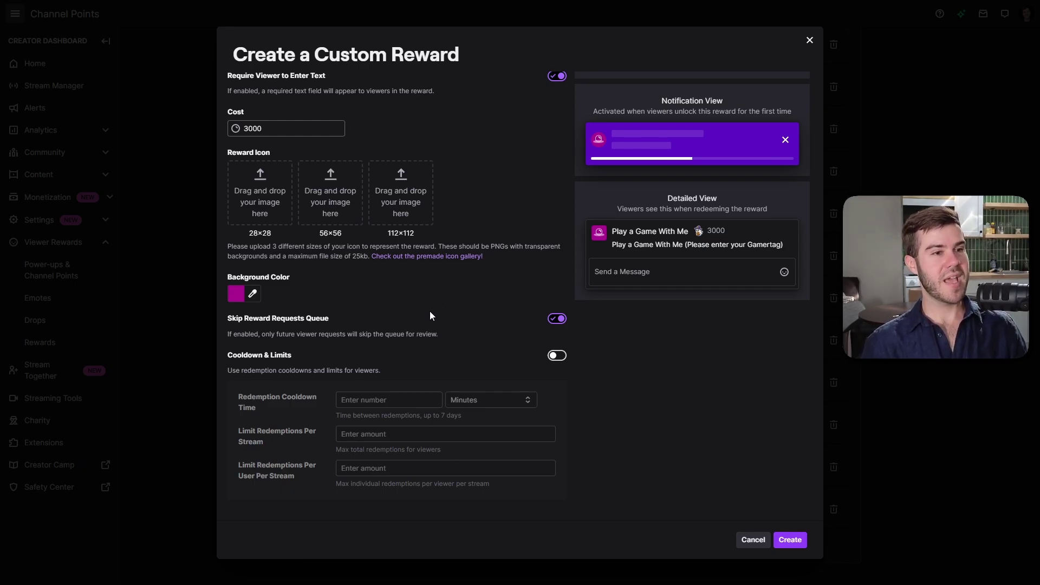
scroll(412, 310, "up", 3)
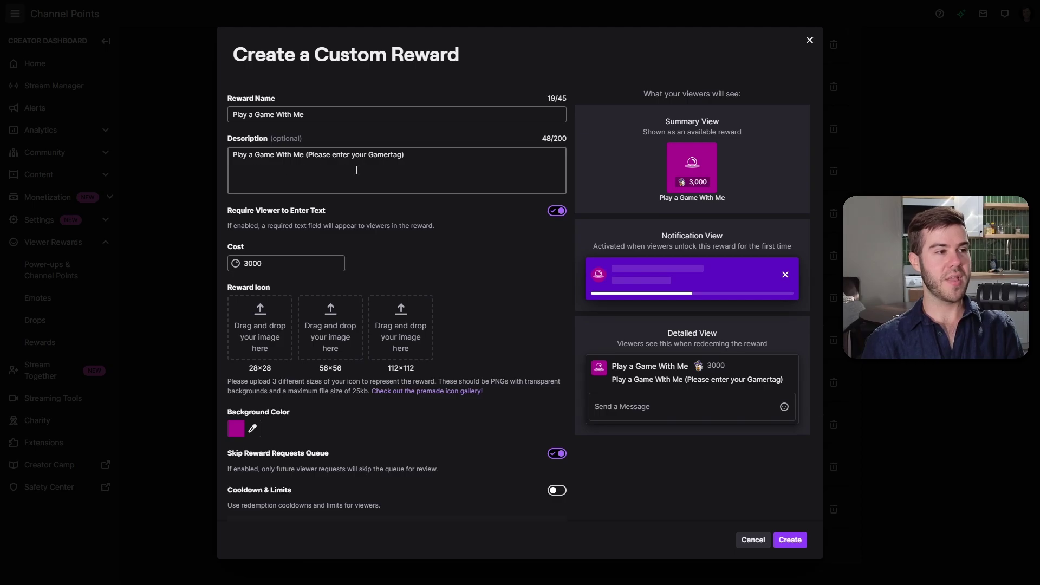
scroll(413, 244, "down", 3)
left_click(555, 320)
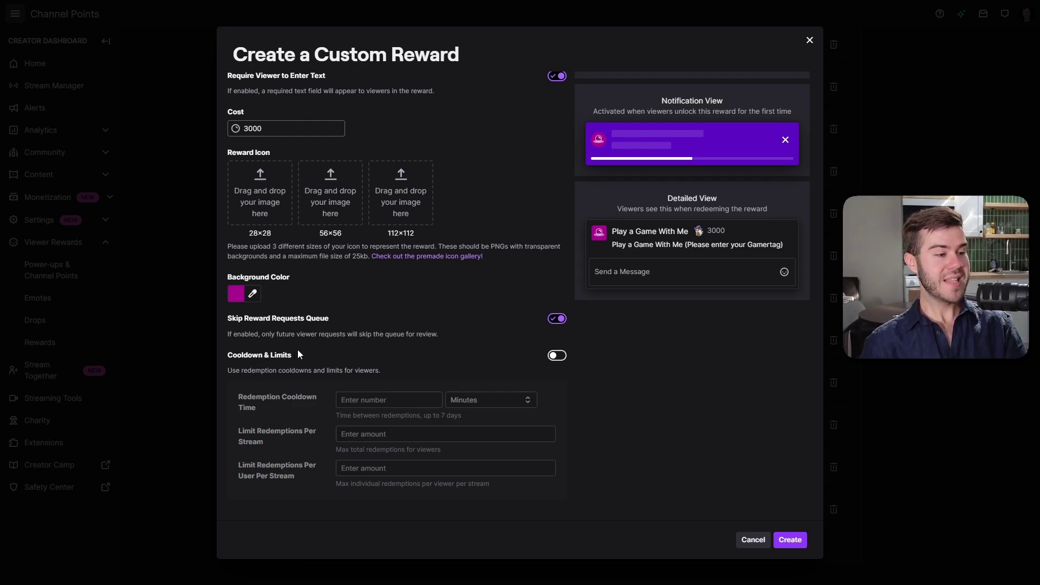
left_click_drag(241, 370, 388, 375)
left_click(530, 372)
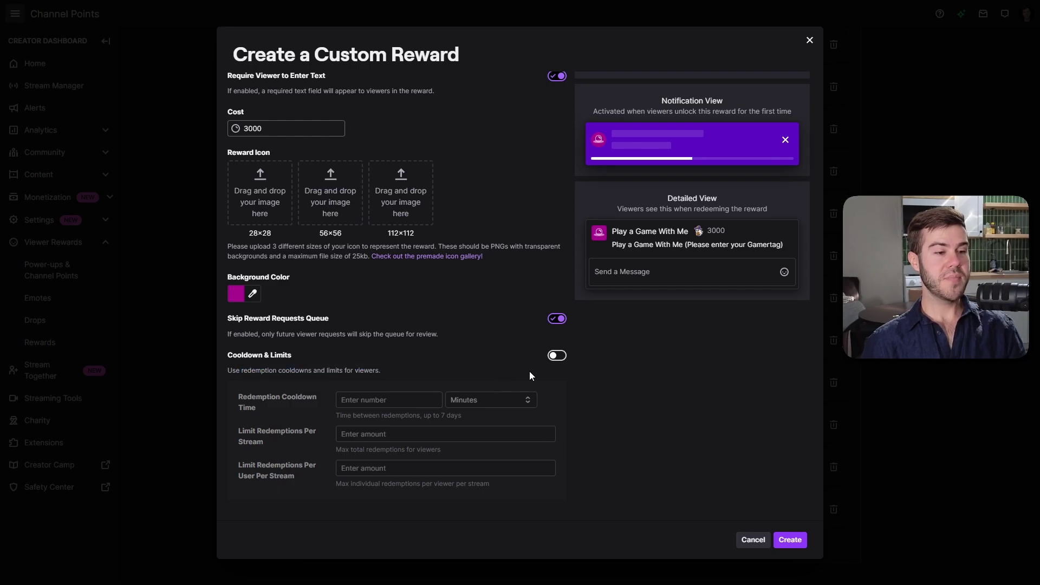
Fill Cooldown & Limits with 0 minutes, 10 per stream, 5 per user, then switch it off
left_click(558, 356)
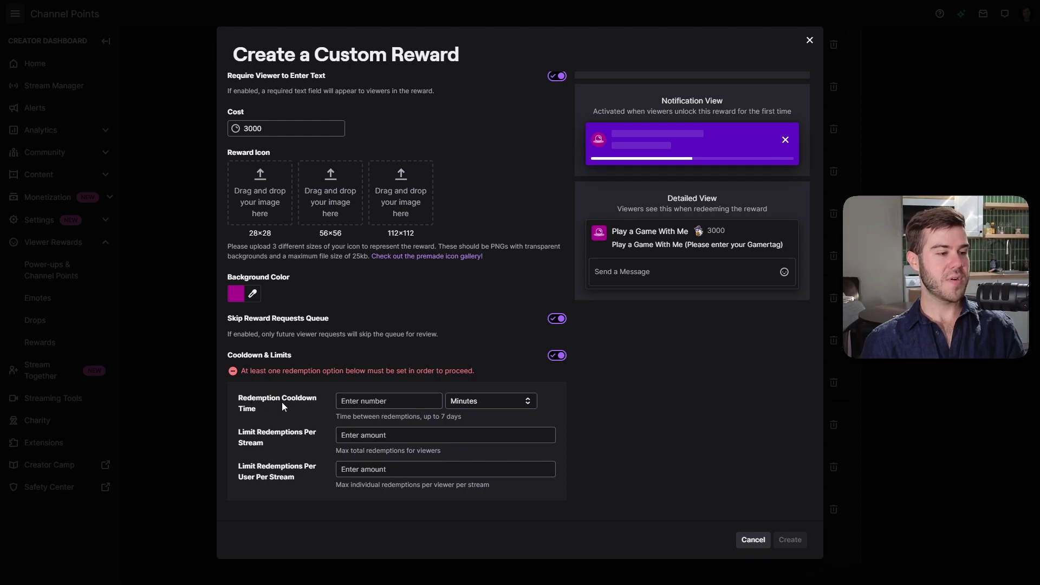
left_click(405, 399)
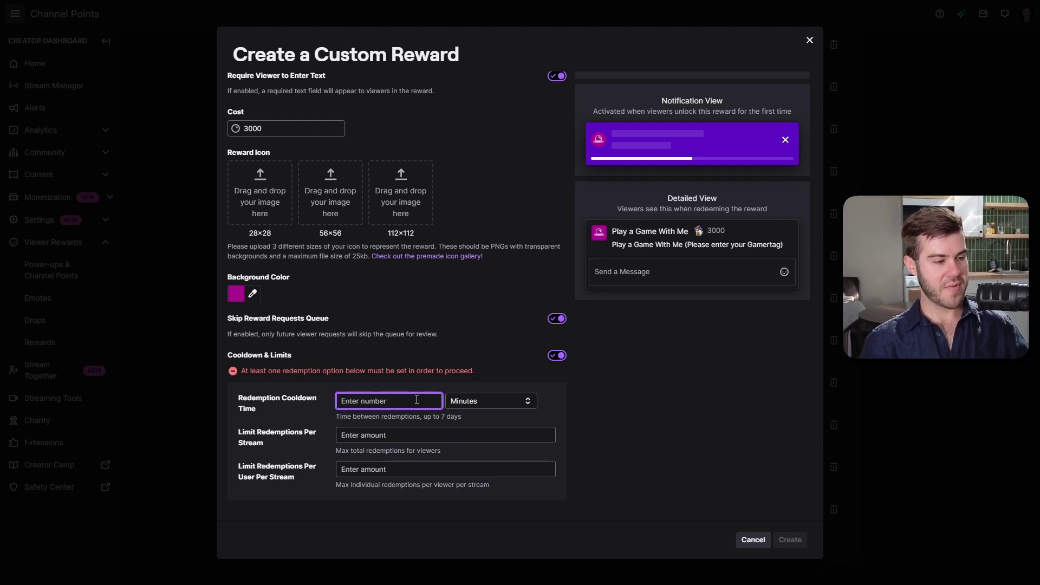
type("5")
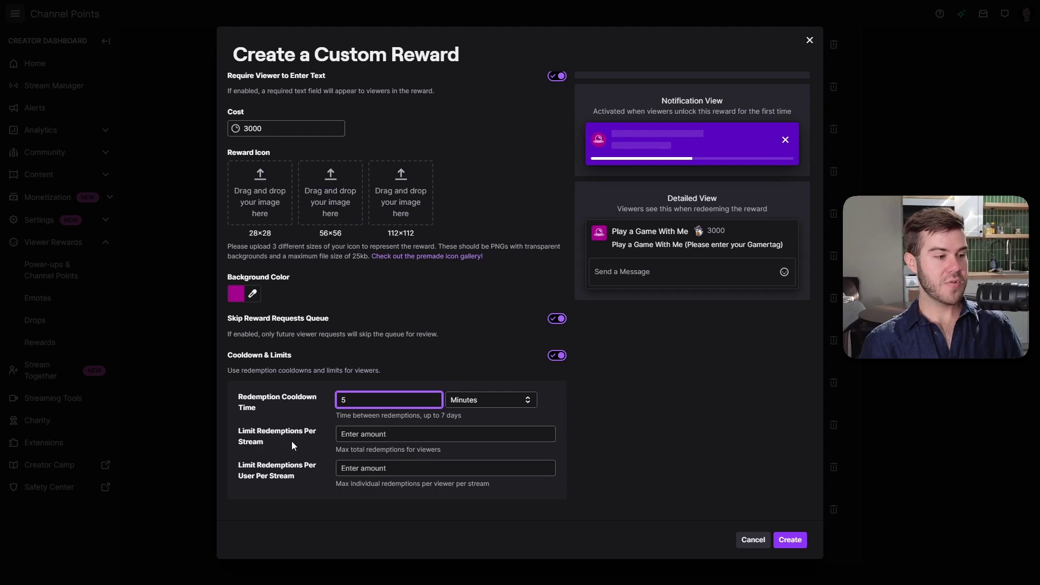
left_click(383, 435)
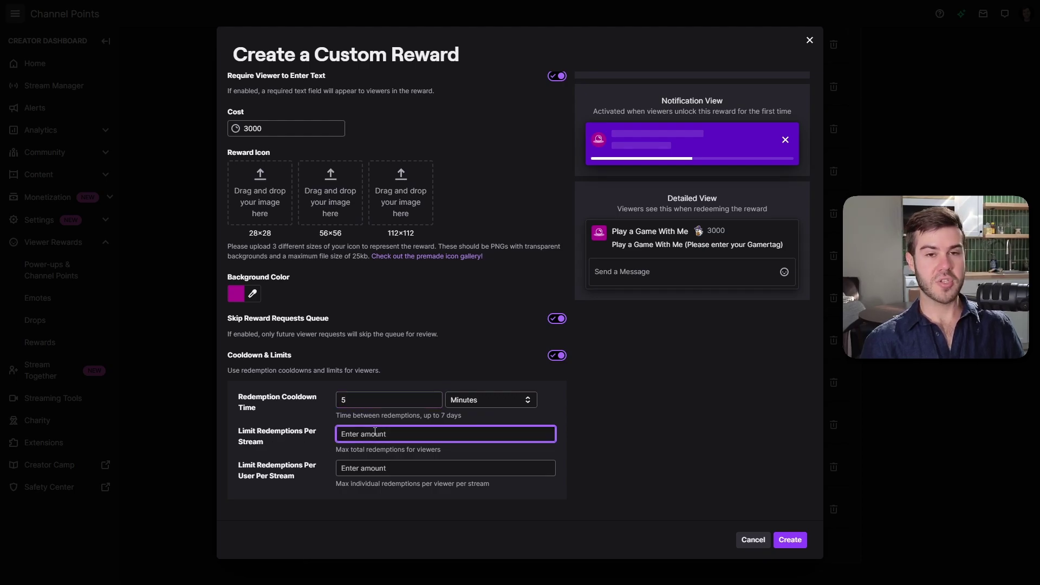
type("10")
key("shift+Tab")
type("0")
left_click(319, 400)
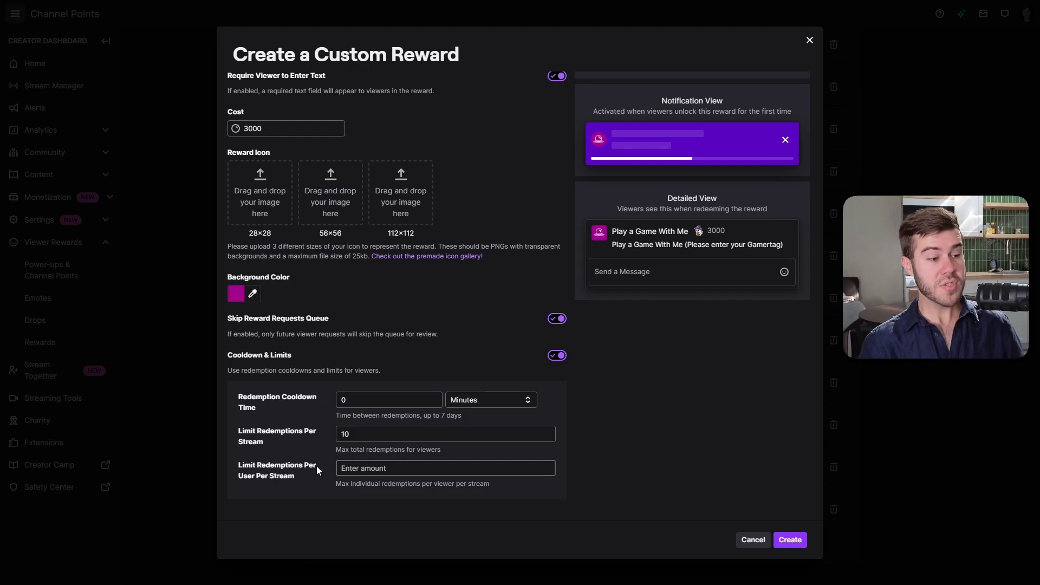
left_click(314, 462)
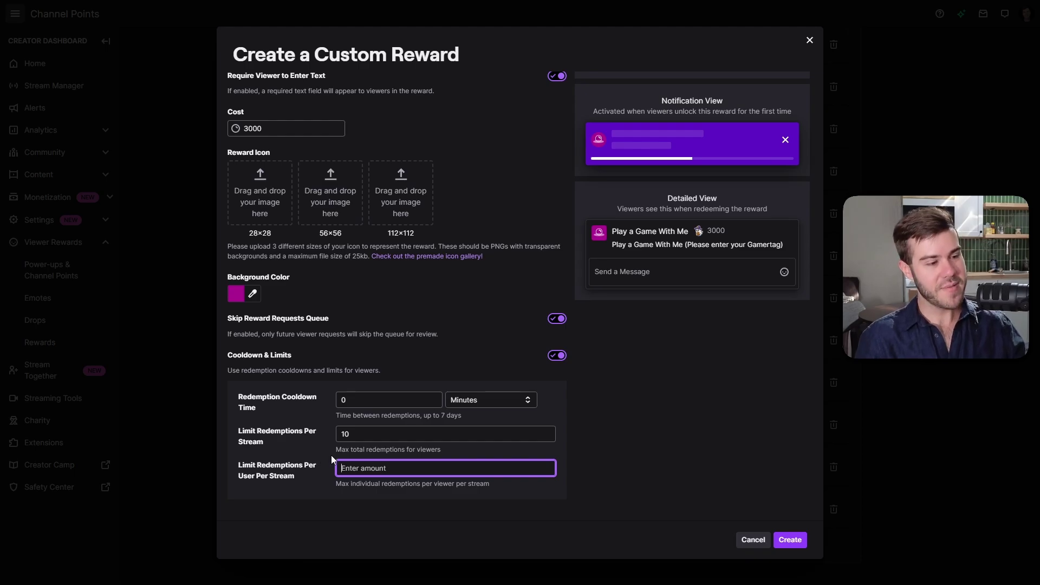
type("5")
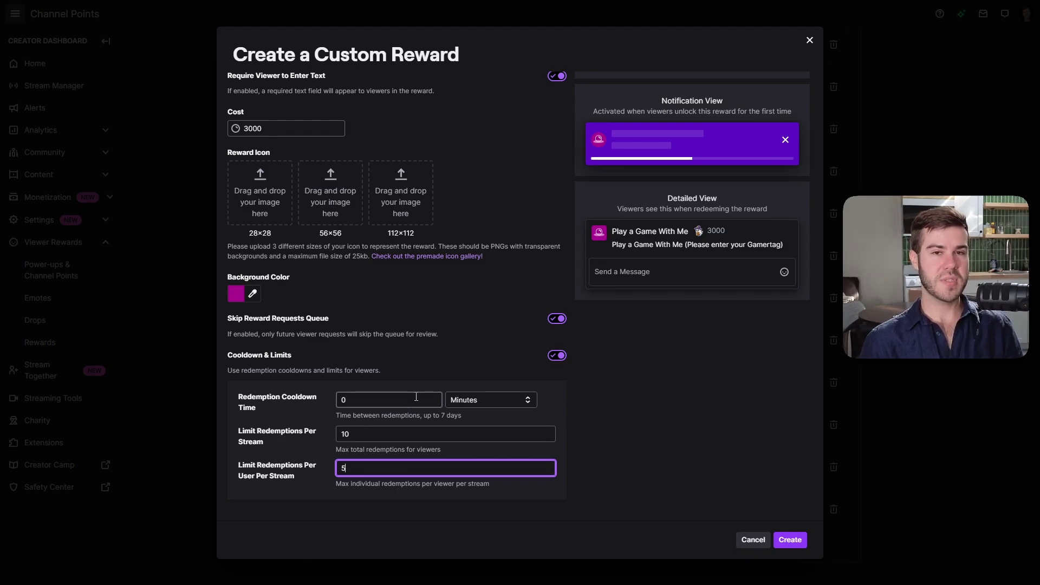
left_click(557, 355)
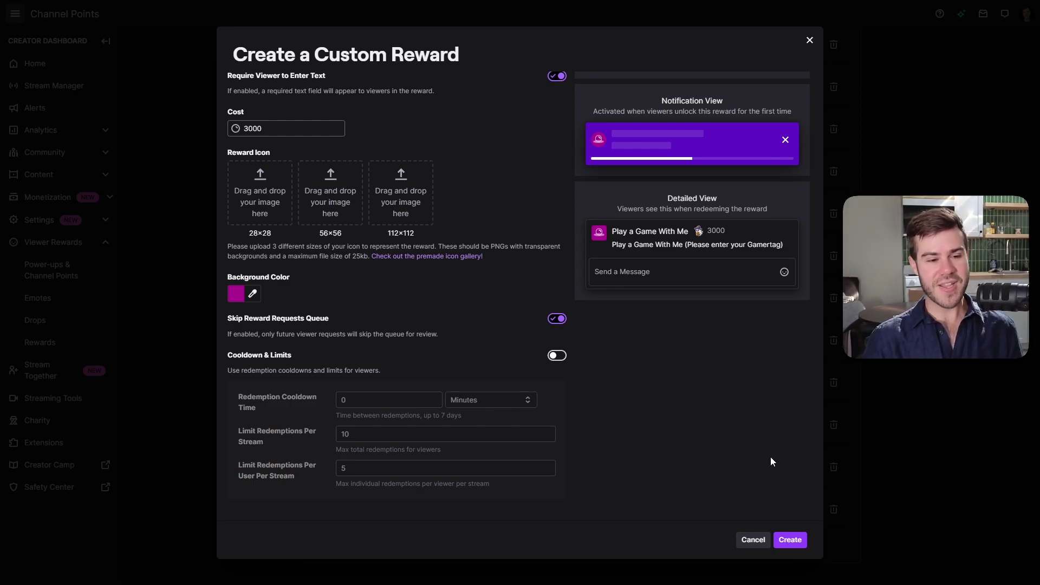
Create the Play a Game With Me reward at 3,000 points and find it in the rewards list
left_click(789, 539)
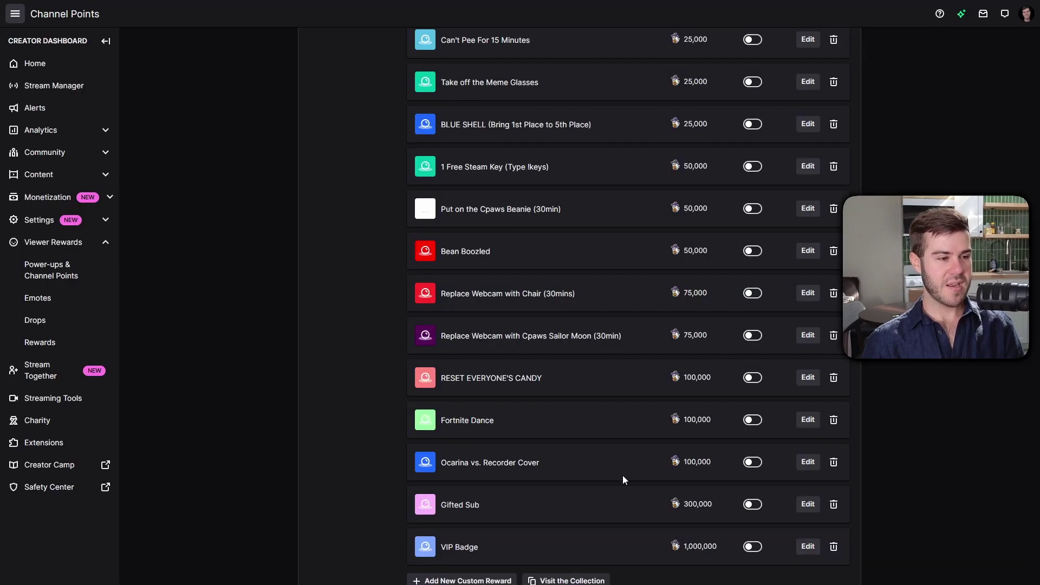
scroll(623, 476, "up", 12)
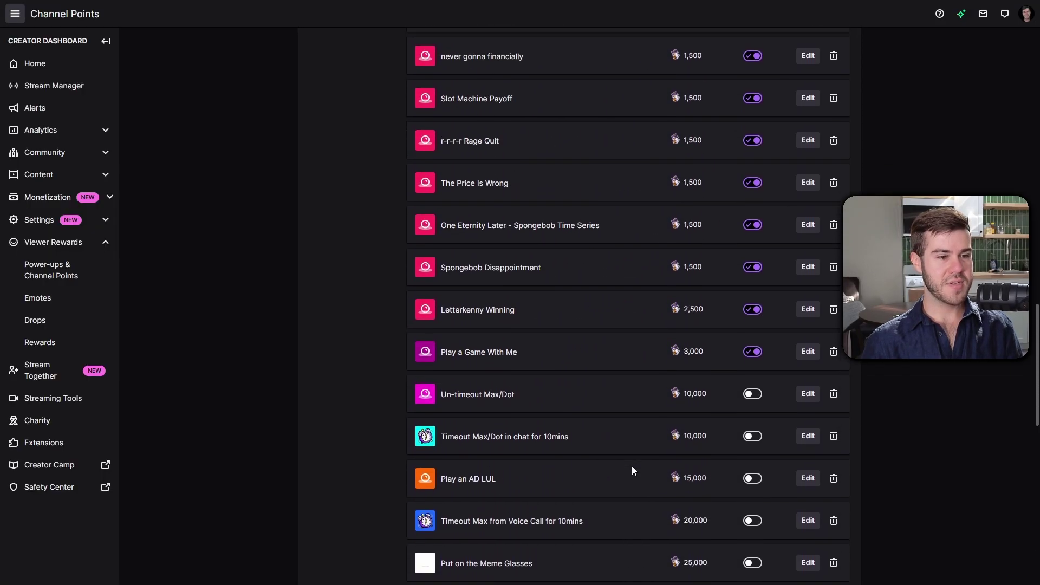
left_click_drag(440, 352, 520, 353)
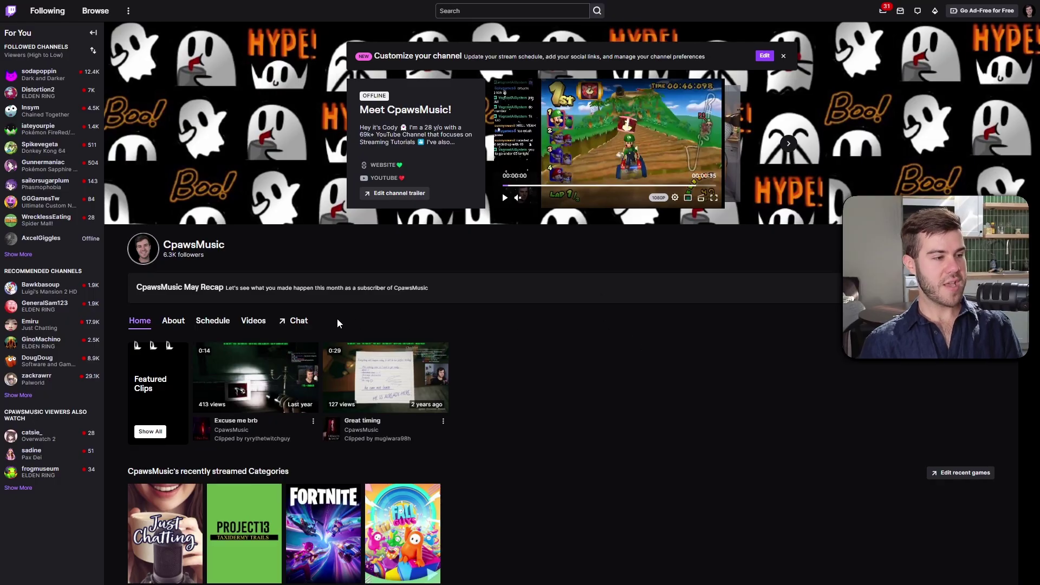
From the channel's chat, choose the Play a Game With Me reward and accept the chat rules
left_click(306, 323)
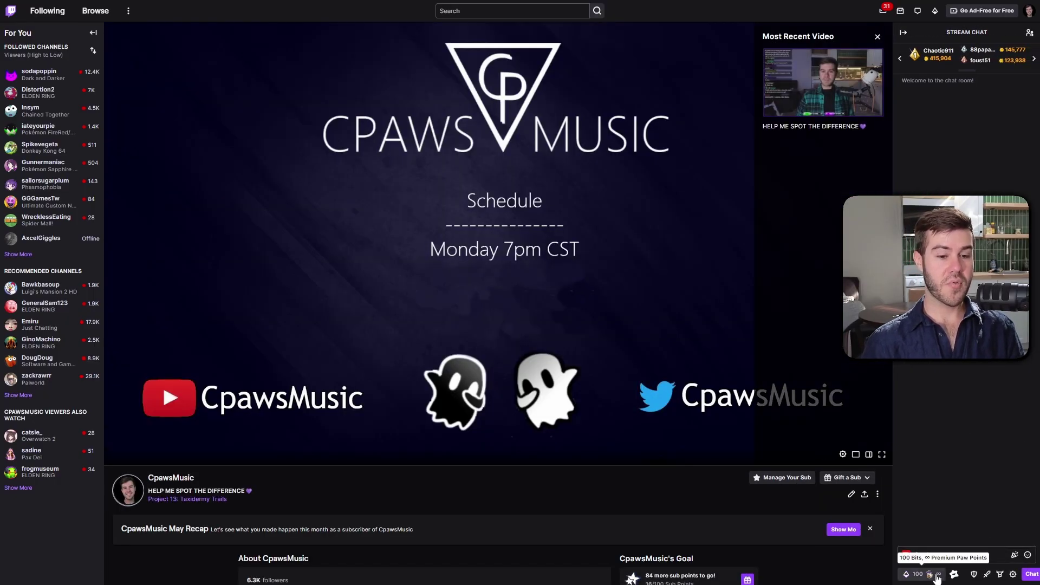
left_click(936, 577)
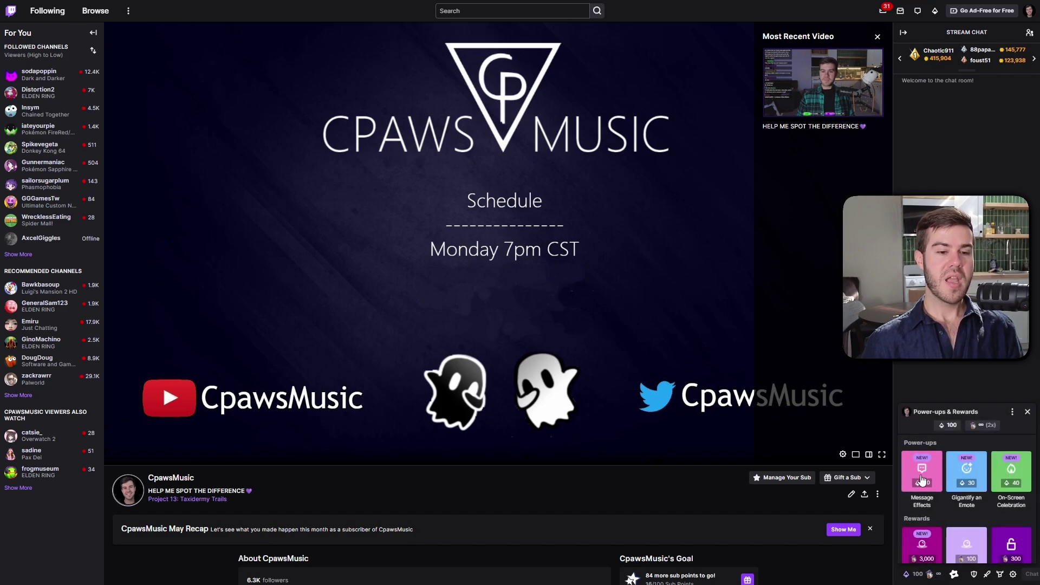
scroll(967, 485, "down", 1)
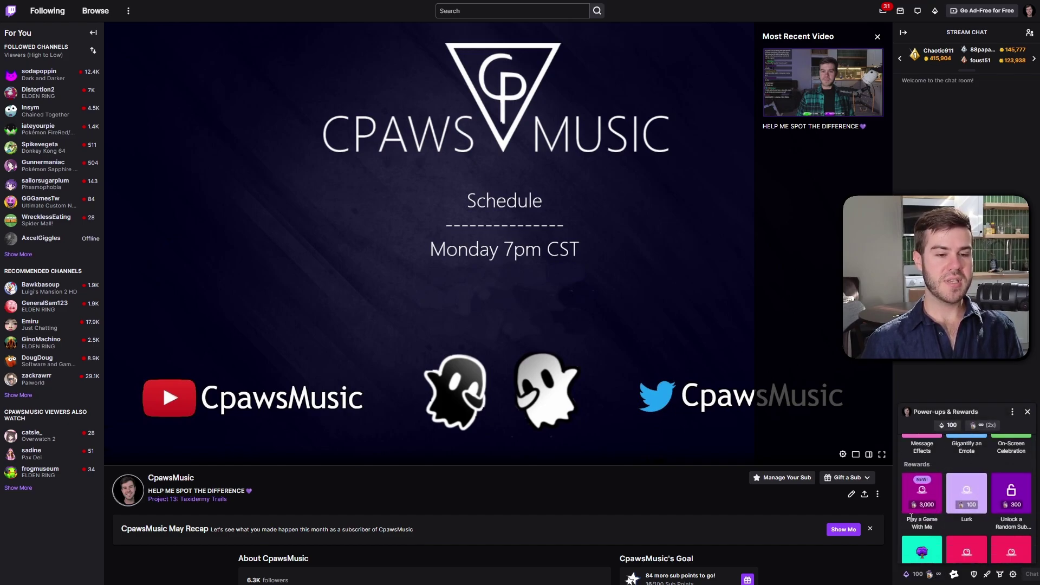
left_click(931, 523)
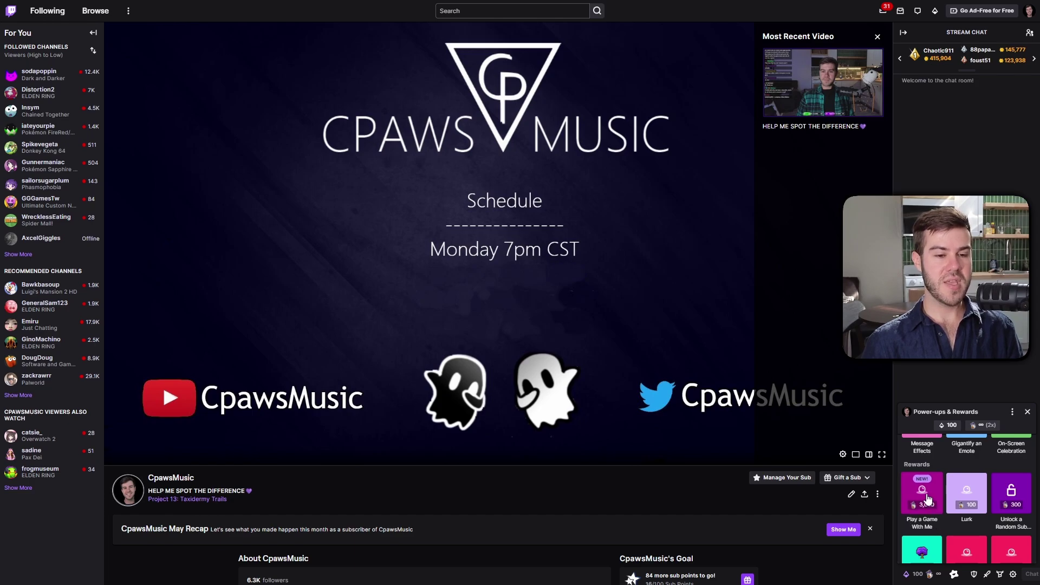
left_click(969, 554)
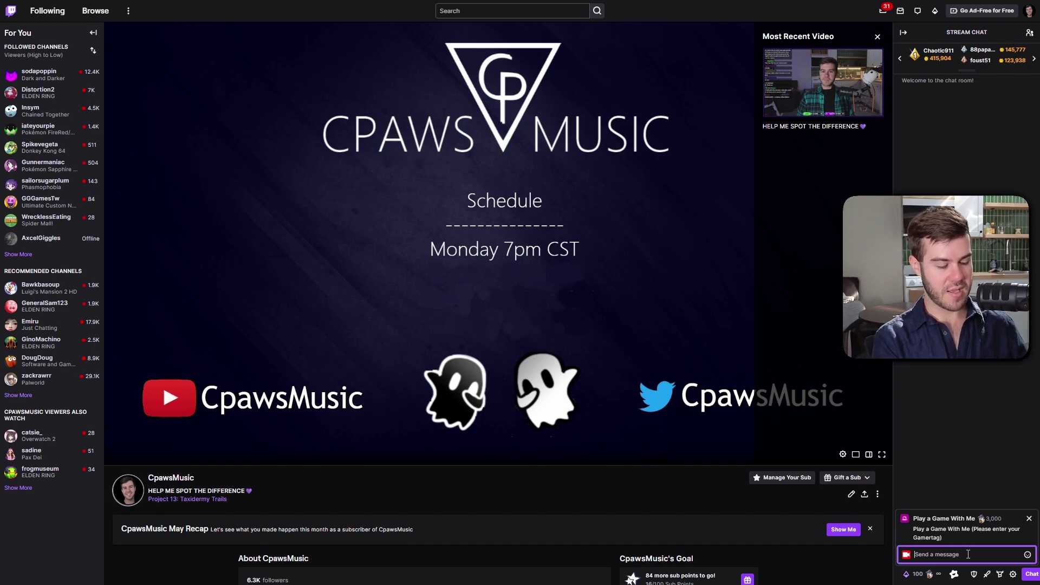
Redeem Play a Game With Me for 3,000 points with a name message, then select its chat line
type("Cody")
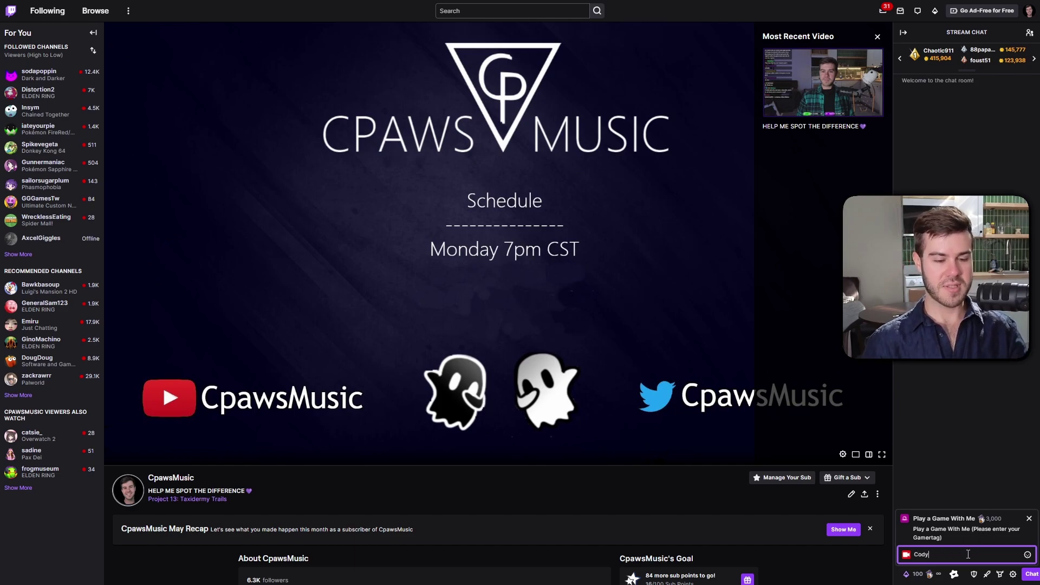
key("Return")
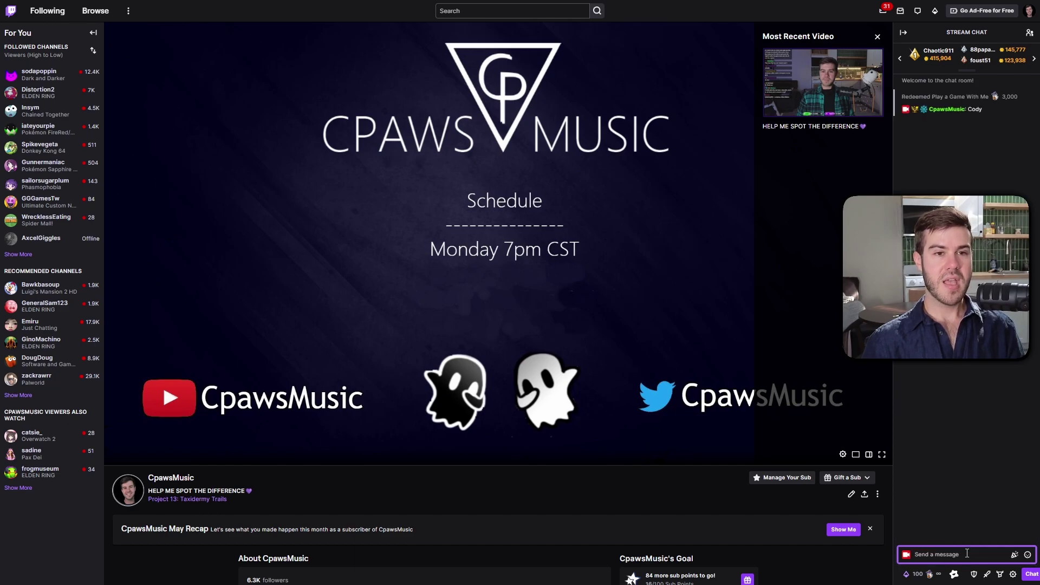
left_click_drag(902, 96, 1023, 99)
left_click(975, 109)
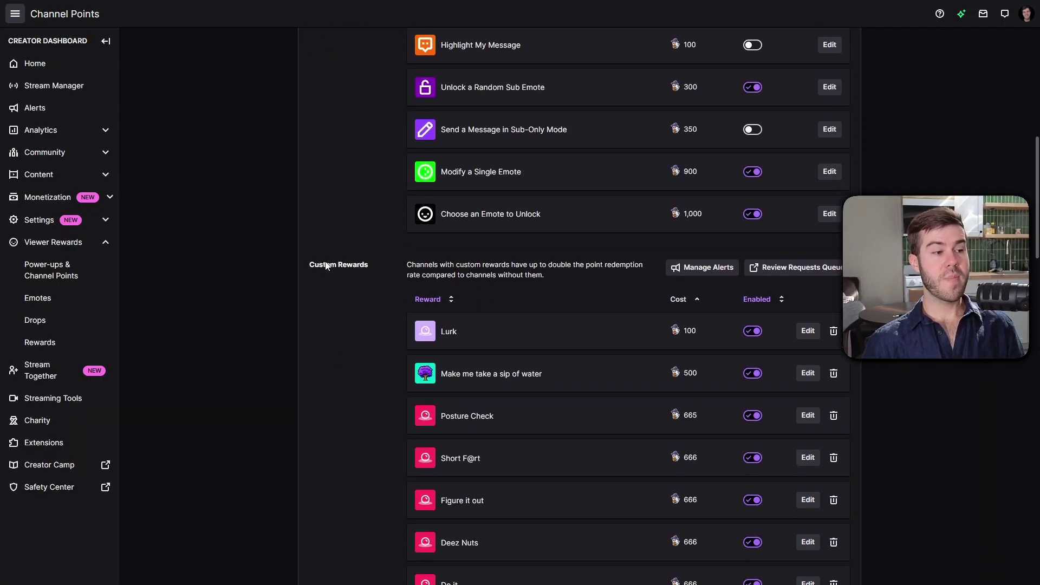
Switch the Play a Game With Me reward's Enabled toggle off in Custom Rewards
scroll(330, 260, "down", 6)
scroll(339, 242, "down", 10)
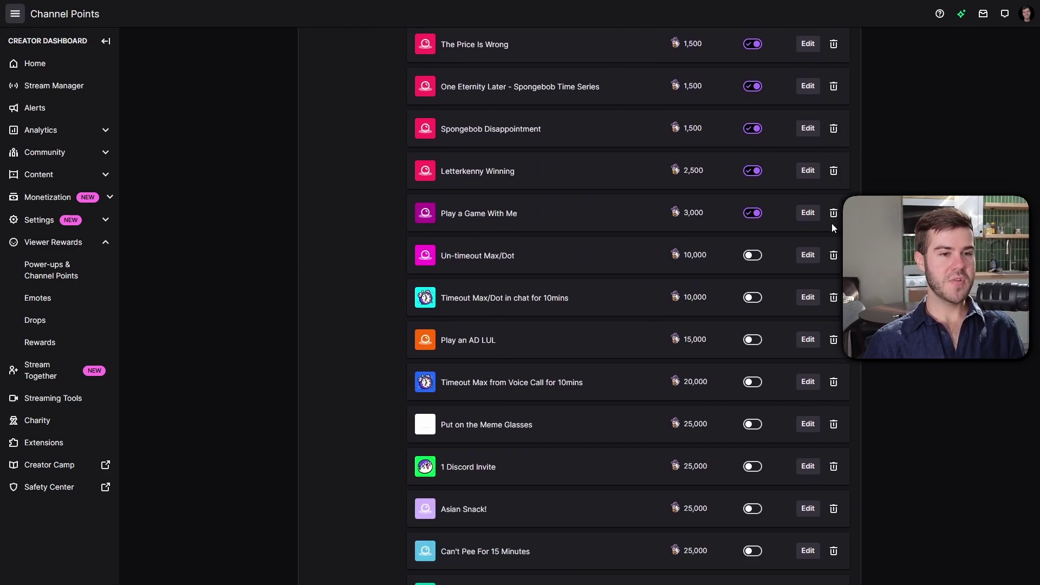
left_click(754, 216)
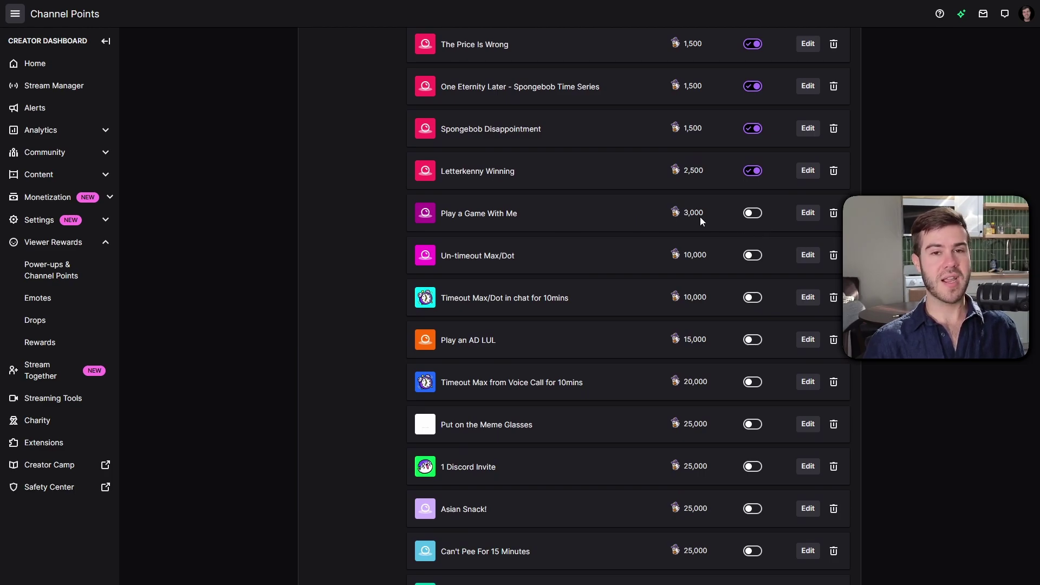
left_click(752, 215)
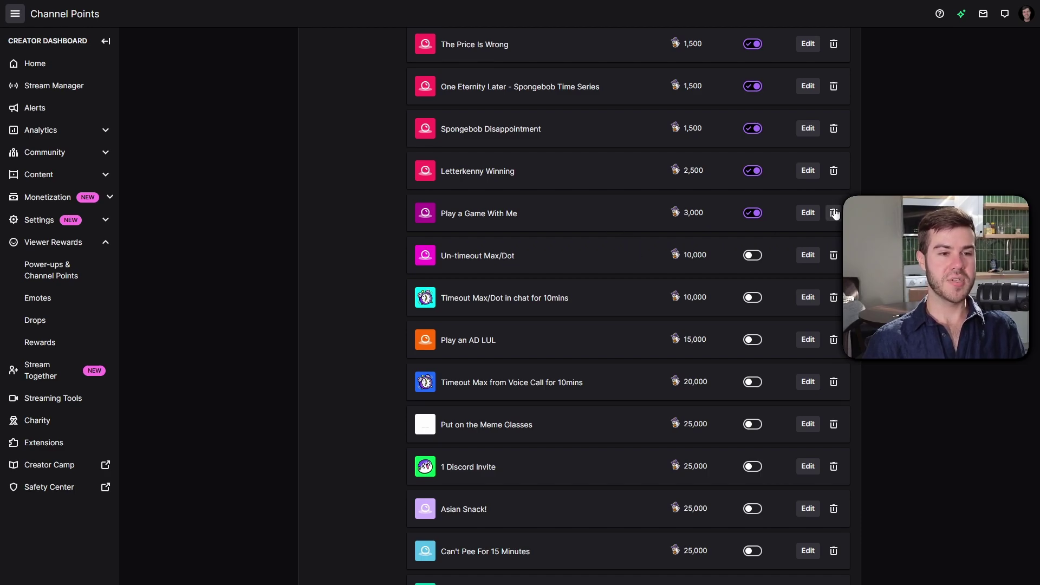
left_click(749, 218)
scroll(722, 255, "up", 1)
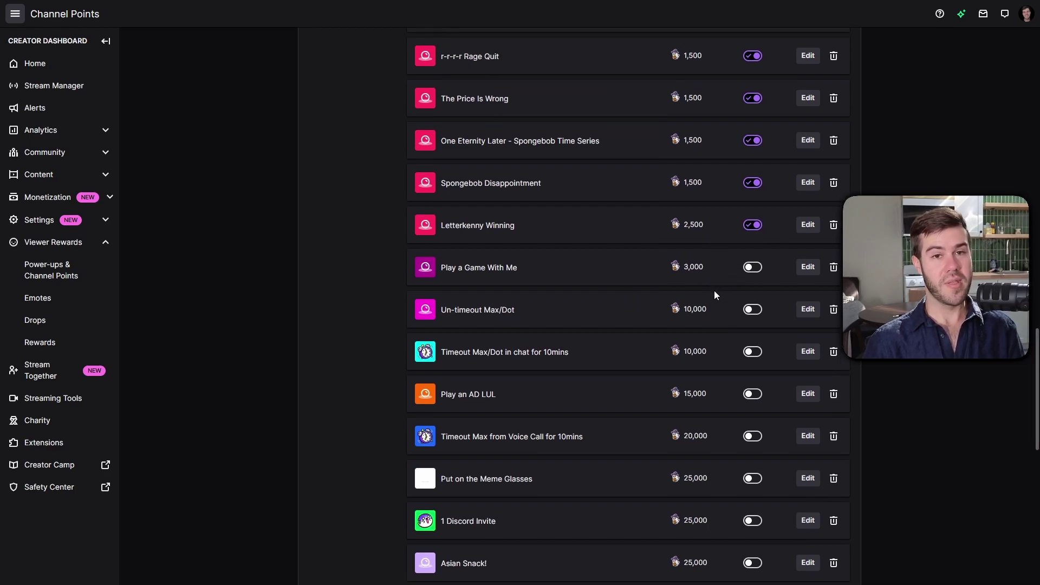
scroll(676, 296, "up", 15)
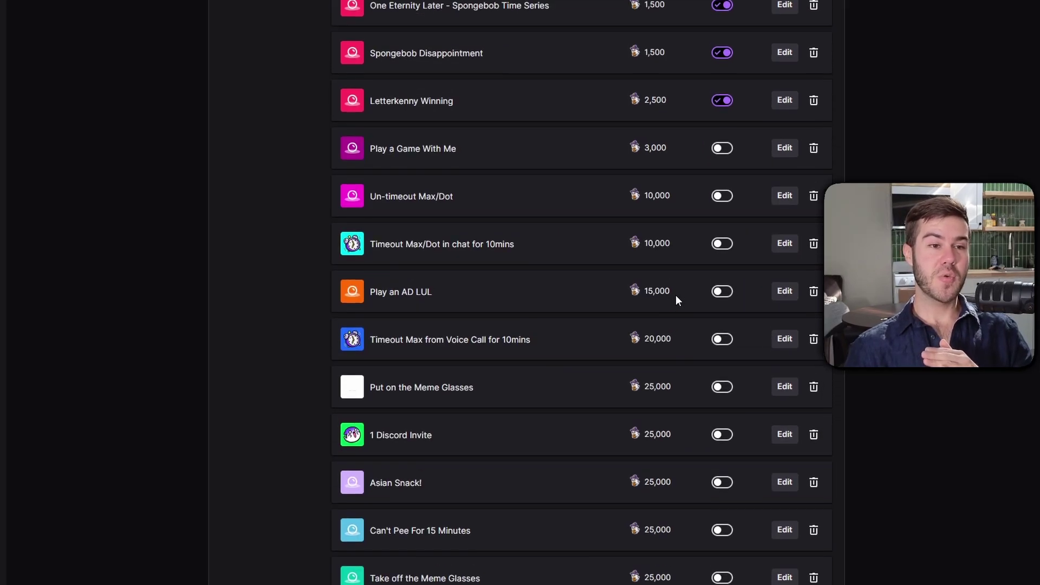
scroll(674, 294, "up", 4)
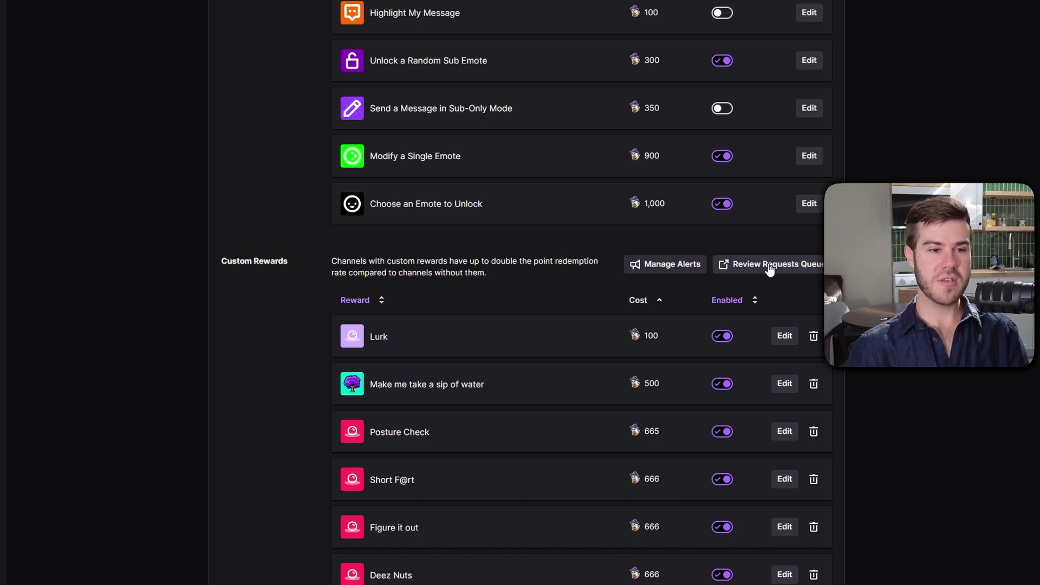
Open the Review Requests Queue popup and move it into view to browse pending requests
left_click(768, 269)
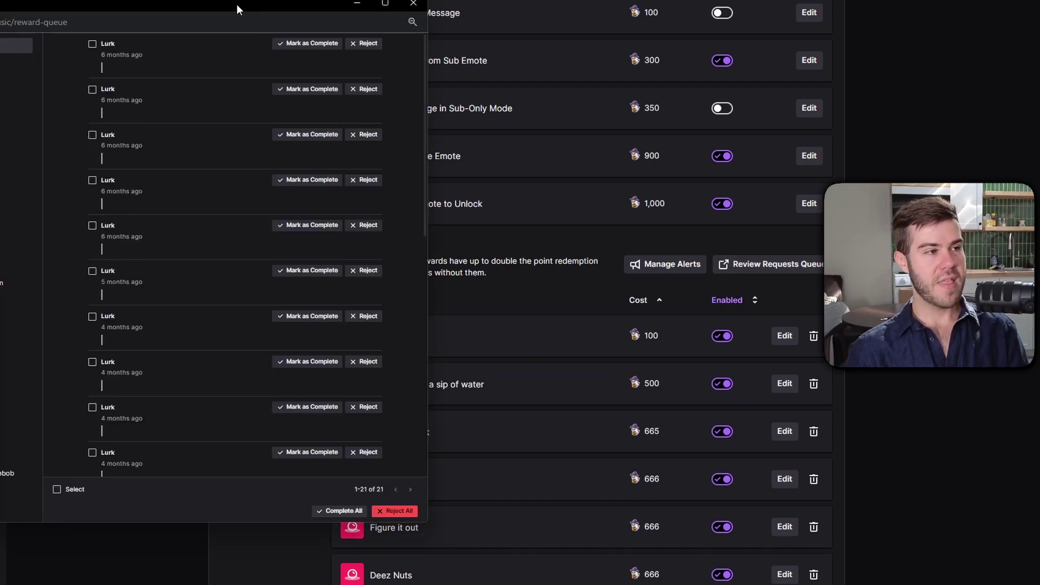
left_click_drag(233, 2, 375, 21)
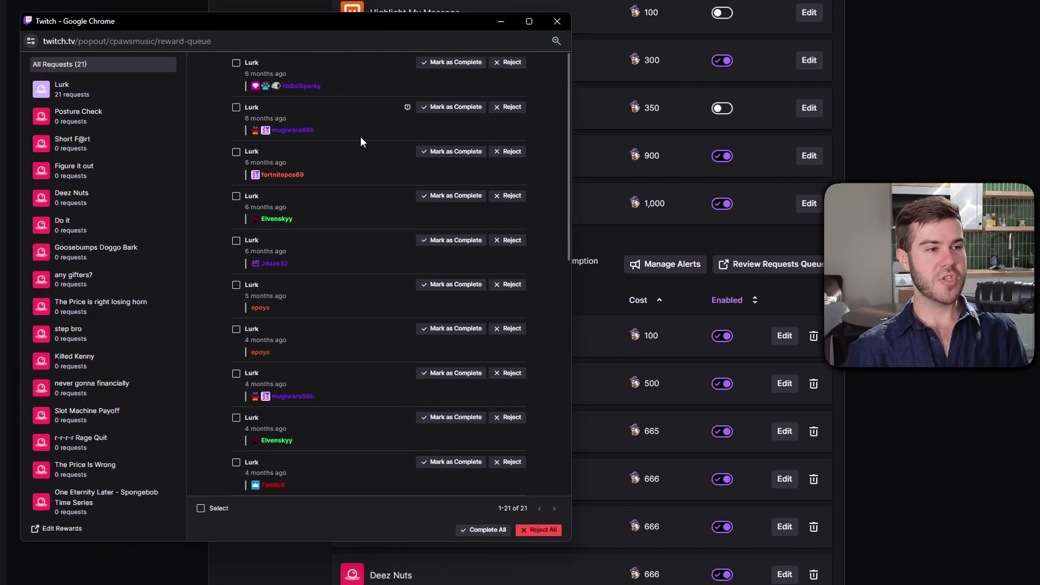
scroll(360, 137, "down", 7)
scroll(361, 142, "down", 3)
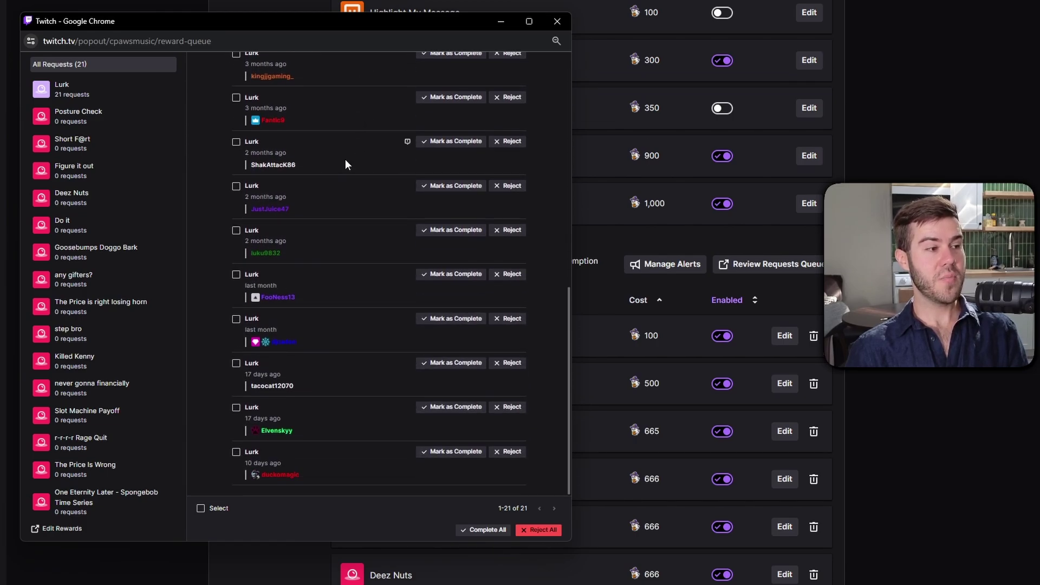
scroll(359, 176, "up", 4)
scroll(362, 217, "down", 1)
scroll(362, 222, "up", 2)
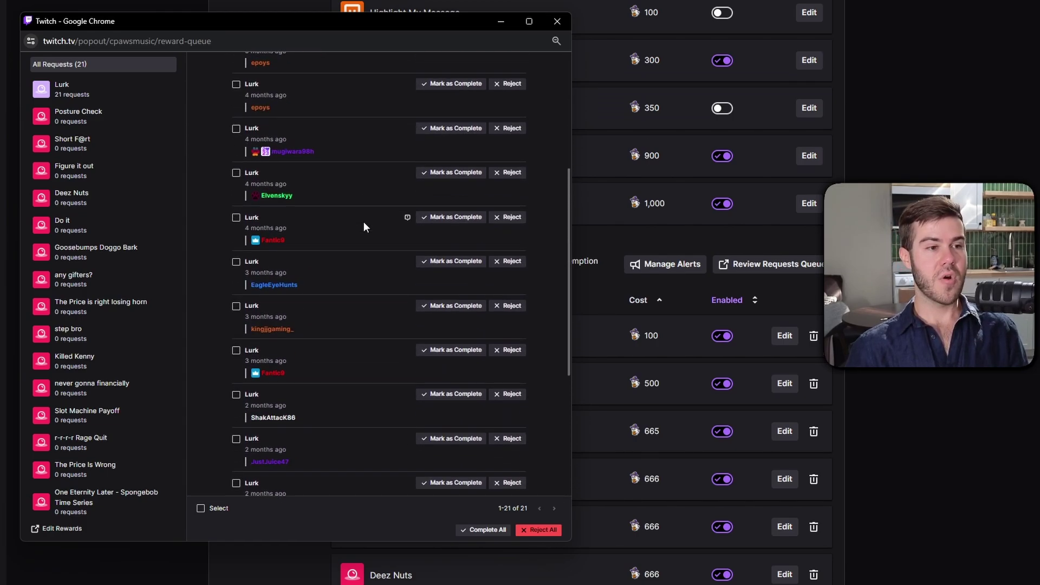
scroll(363, 222, "down", 5)
scroll(336, 338, "up", 10)
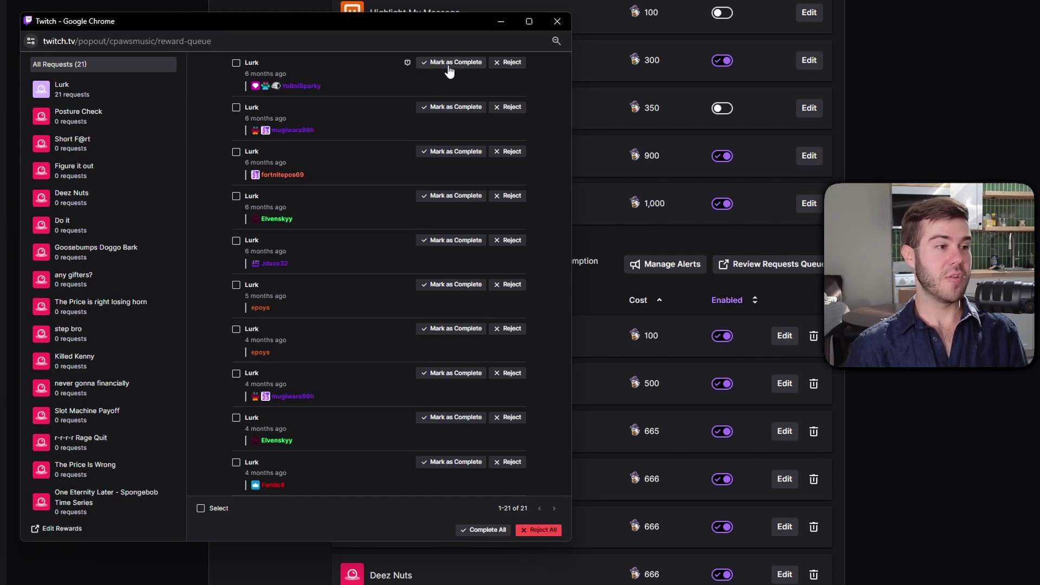
Mark the oldest Lurk request complete and reject the next Lurk request
scroll(350, 213, "down", 2)
scroll(350, 214, "up", 2)
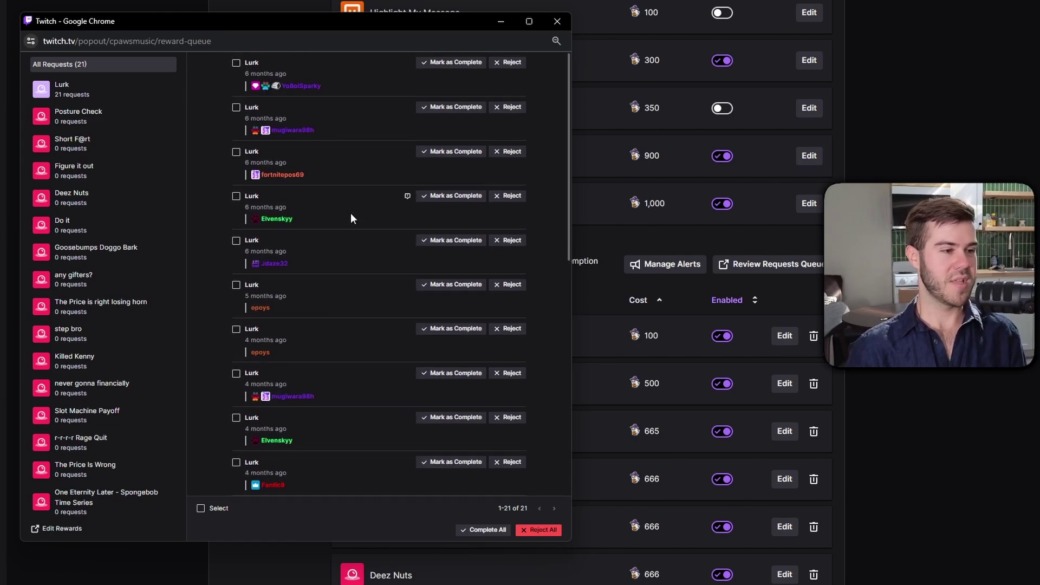
left_click(443, 64)
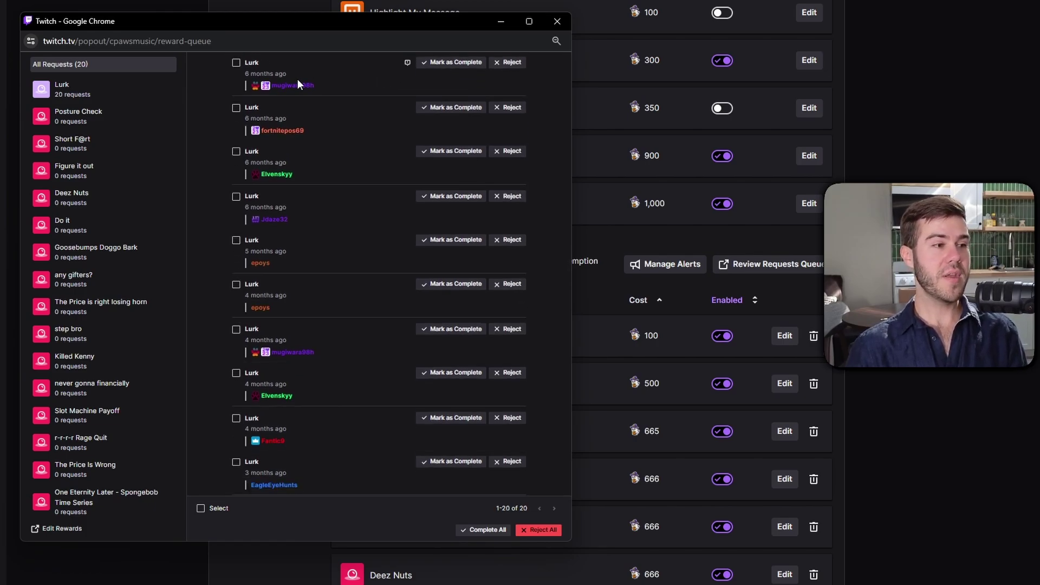
left_click(508, 64)
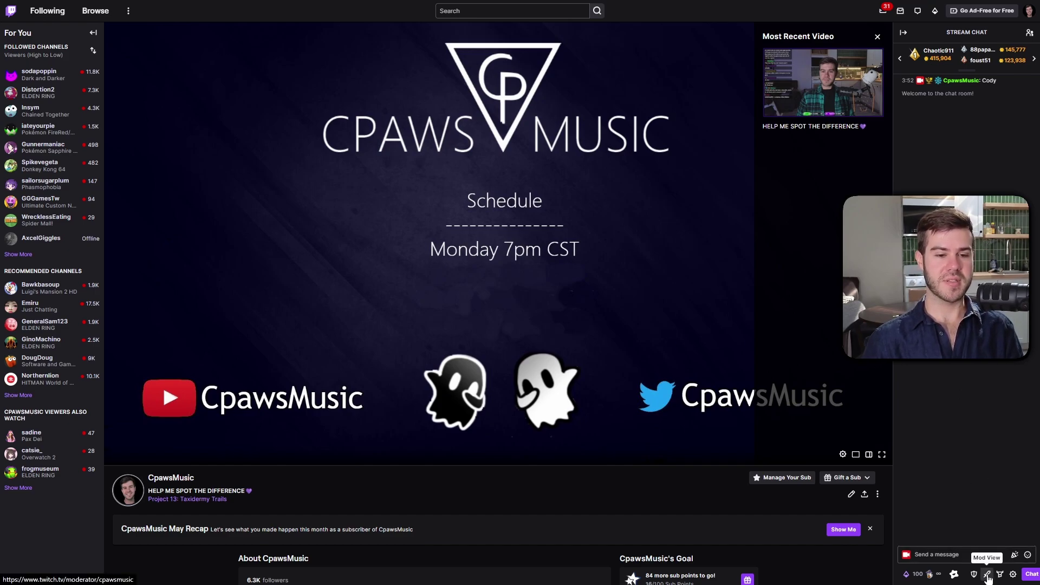
Open Mod View, dismiss its update notice, and show the Reward Requests Queue listing 19 requests
left_click(988, 576)
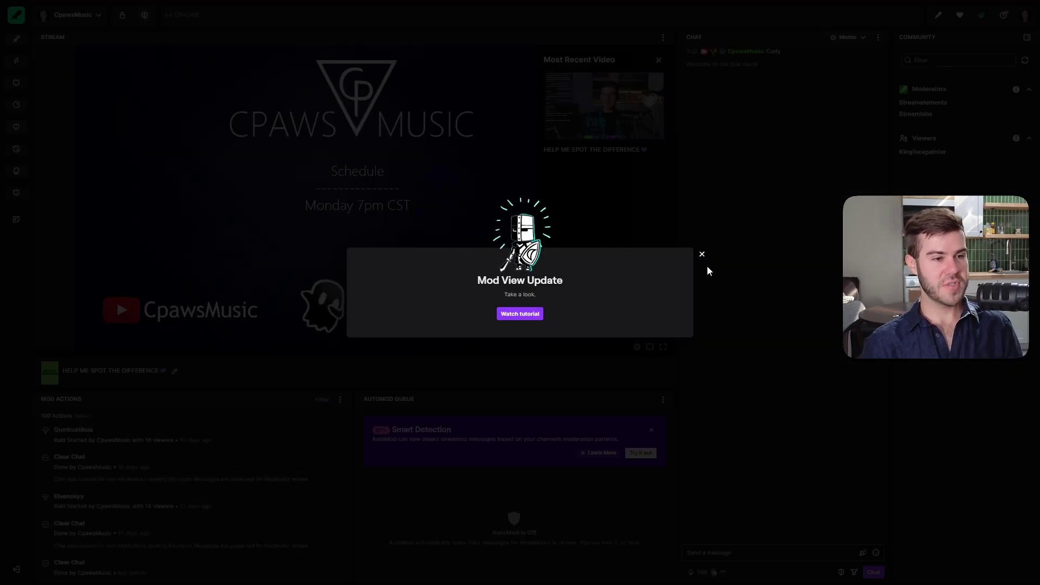
left_click(702, 255)
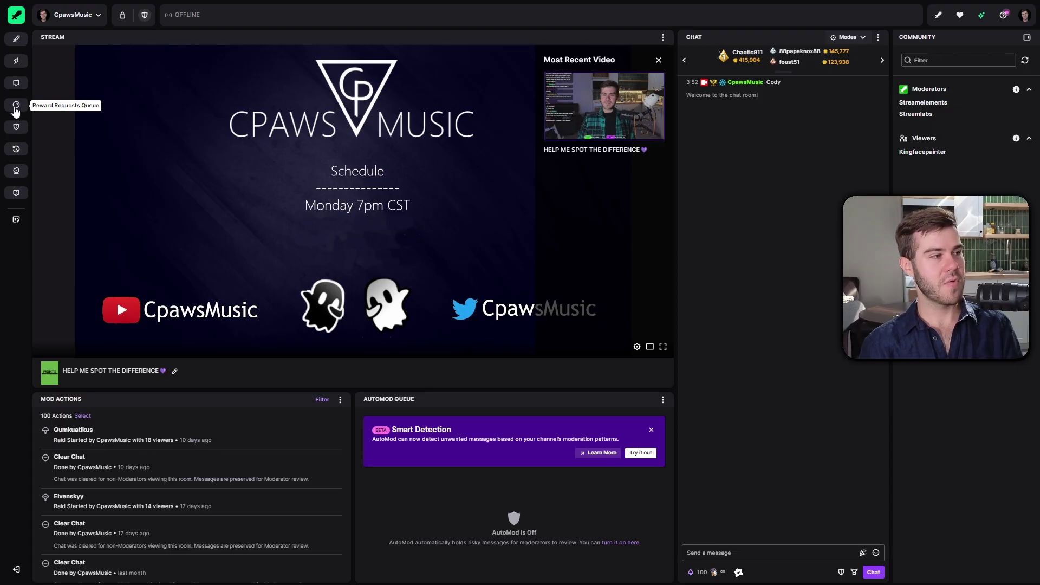
left_click(15, 108)
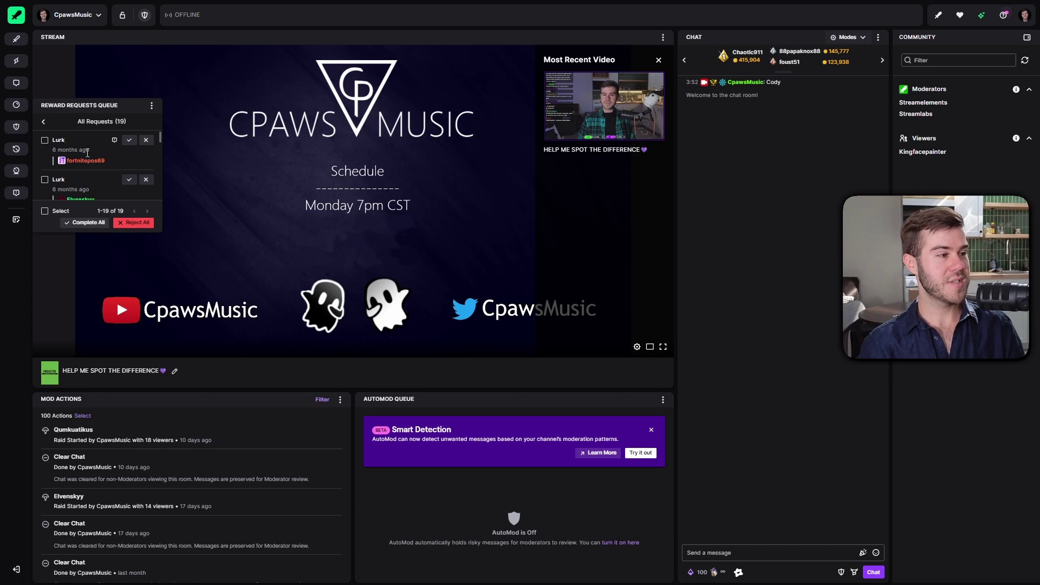
scroll(90, 162, "down", 5)
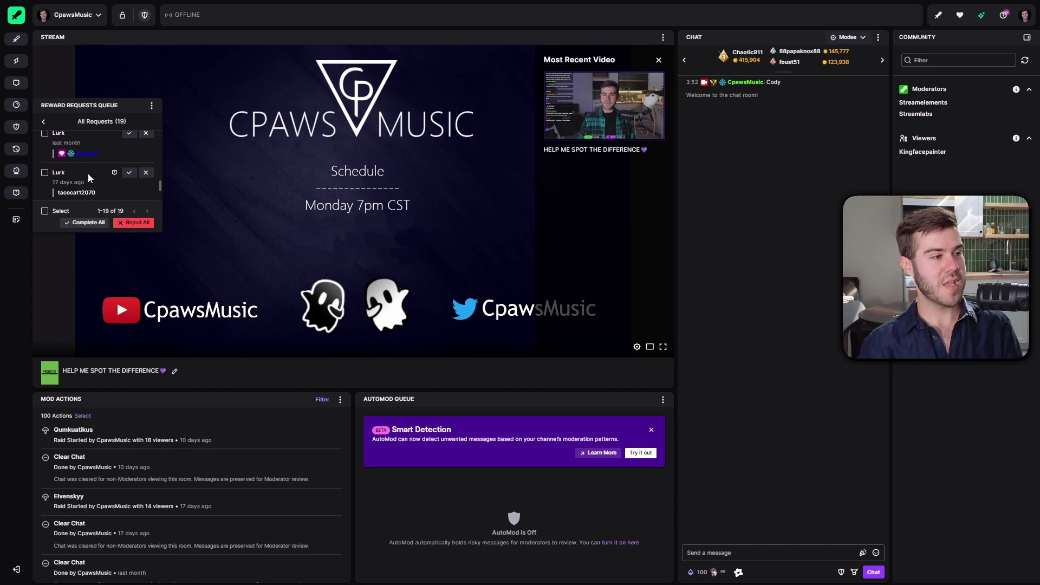
scroll(87, 173, "up", 10)
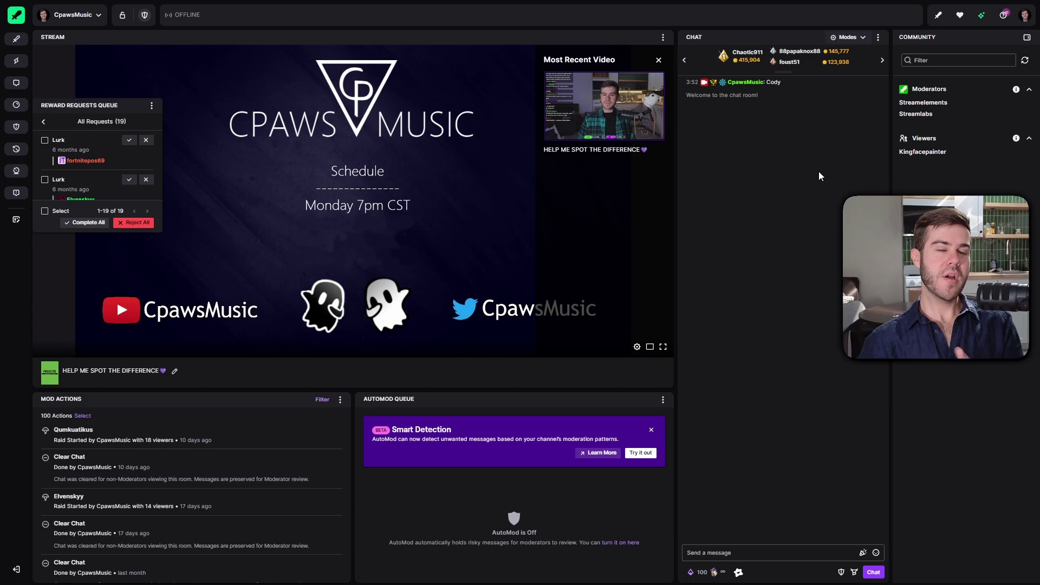
Browse the Power-ups & Rewards panel under Mod View chat, showing Lurk and other rewards
left_click(701, 572)
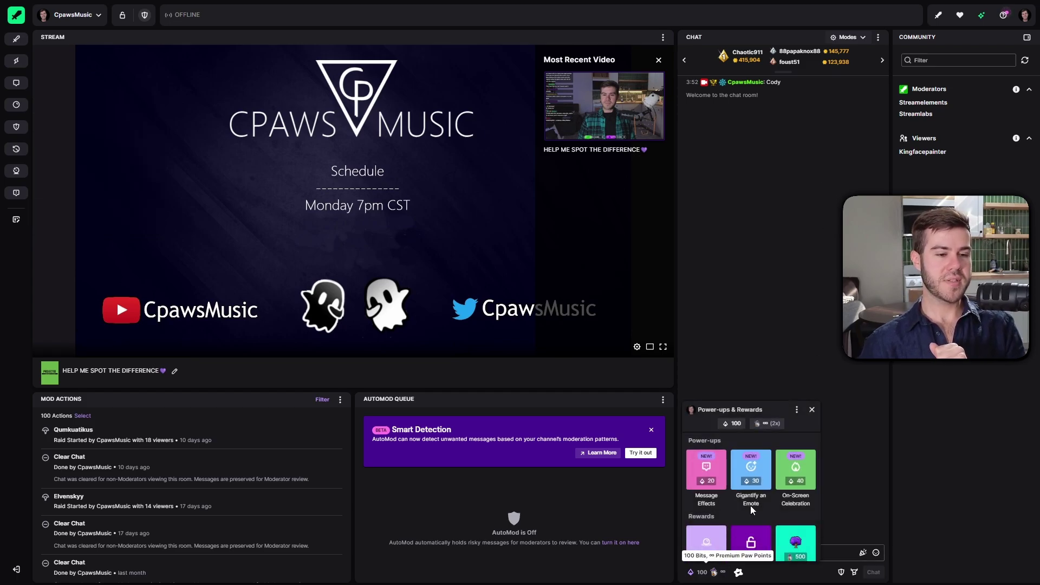
scroll(771, 496, "down", 3)
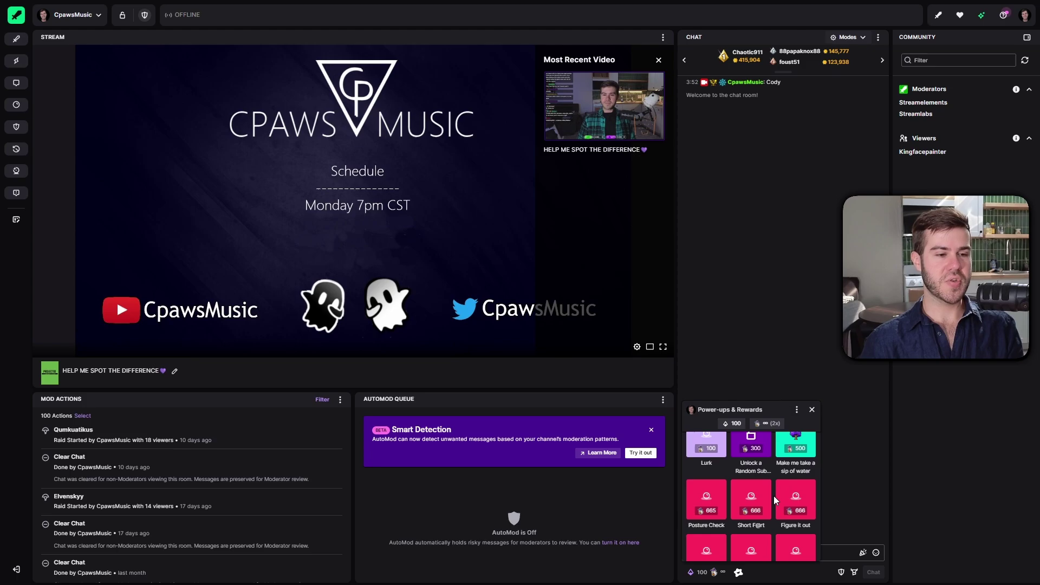
scroll(773, 496, "up", 1)
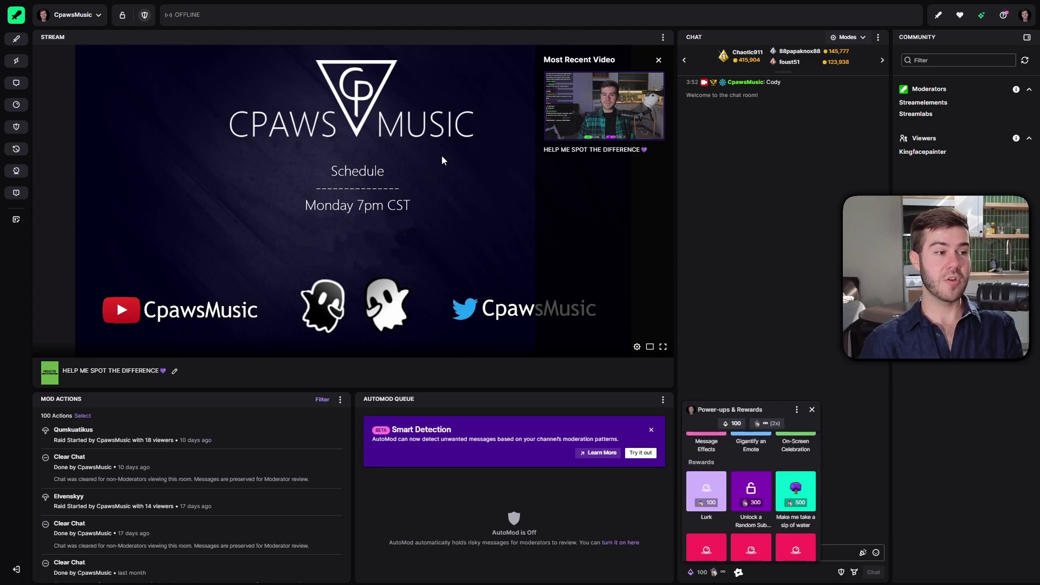